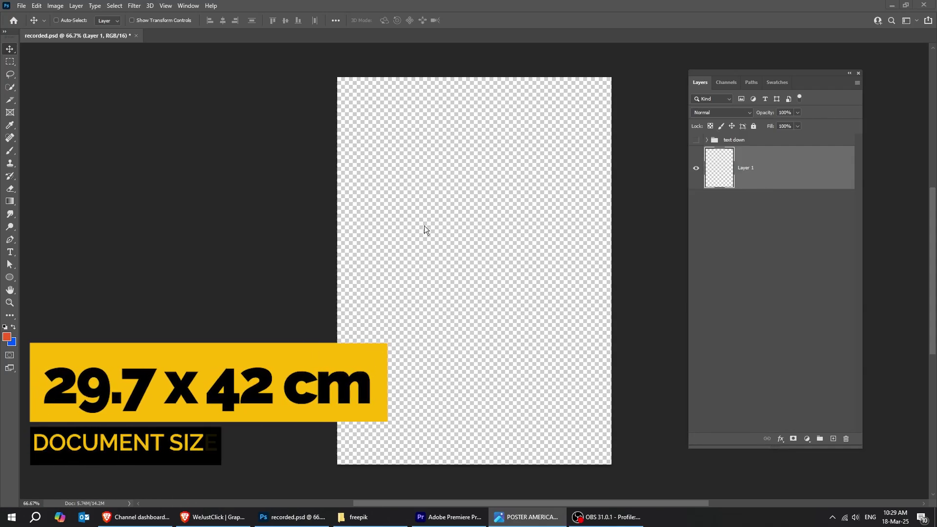
# Step: Place the orange background image from the freepik folder so it covers the blank poster canvas
pyautogui.click(371, 516)
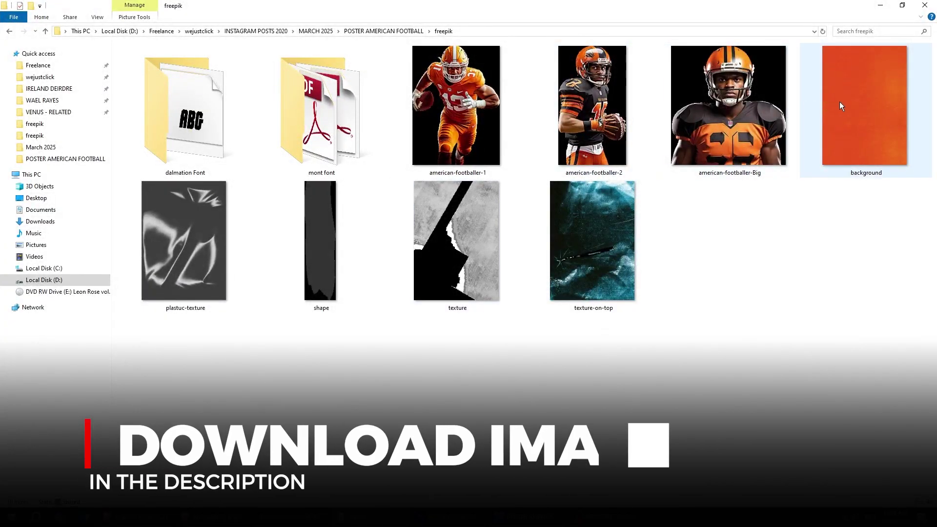
pyautogui.moveTo(840, 106); pyautogui.dragTo(563, 393)
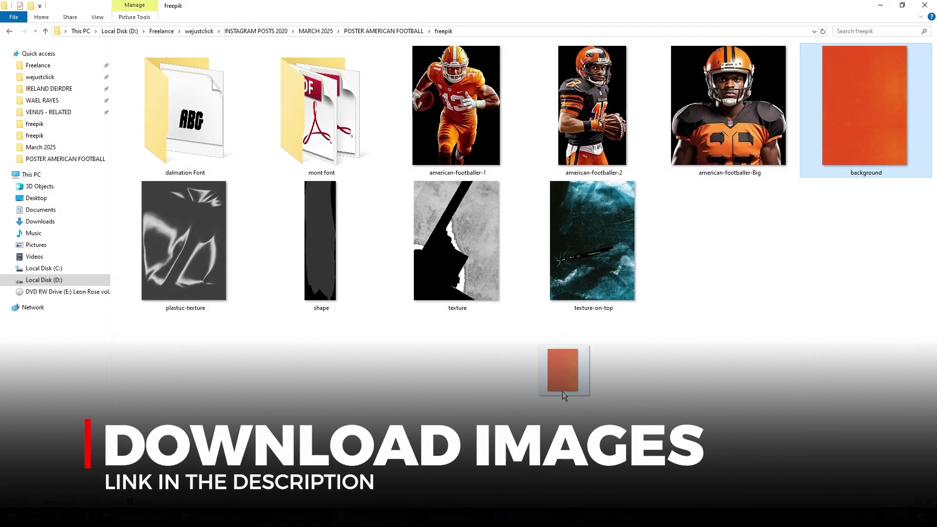
pyautogui.moveTo(379, 485); pyautogui.dragTo(441, 388)
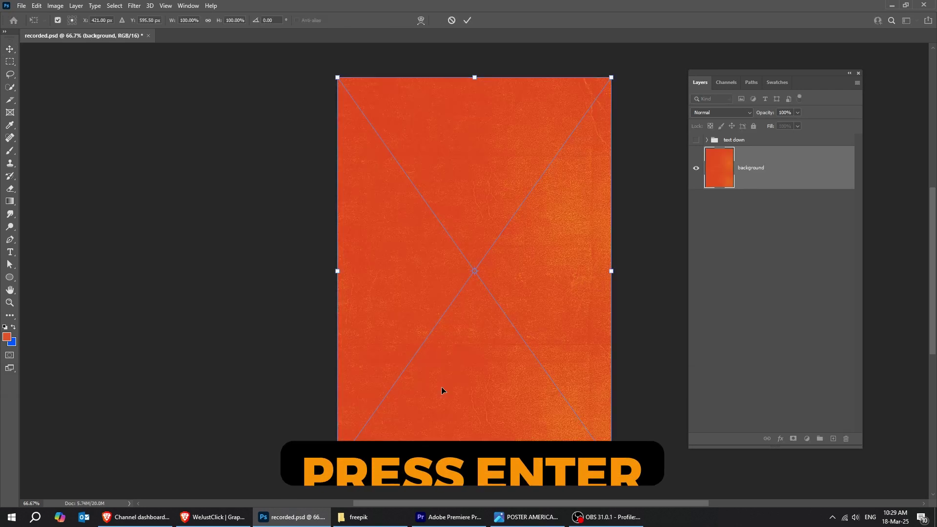
pyautogui.press('Return')
# Step: Add a white text layer reading GAMEDAY across the lower middle of the poster
pyautogui.press('t')
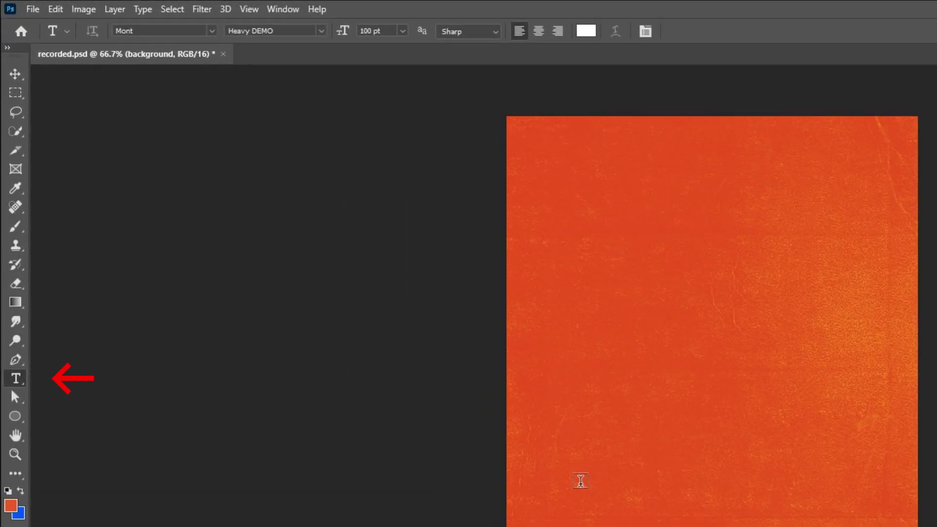
pyautogui.click(580, 481)
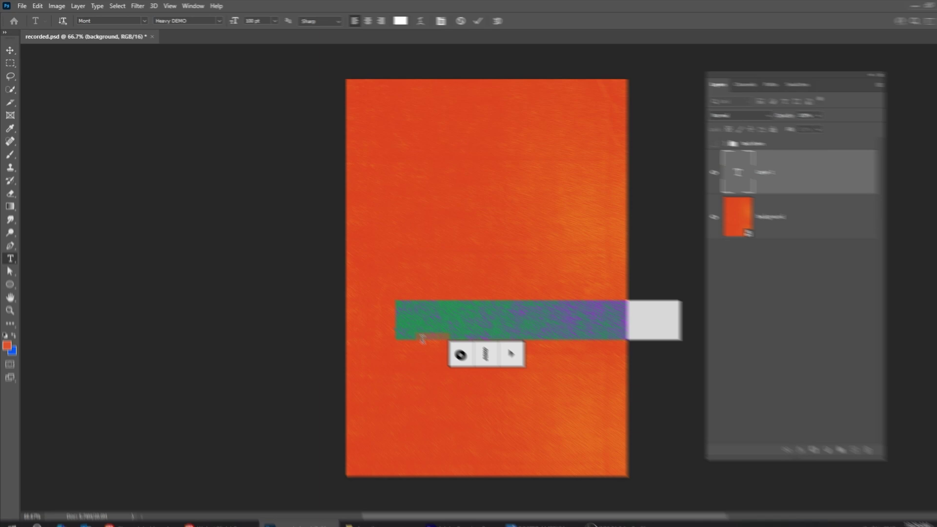
pyautogui.write('GAMEDAY')
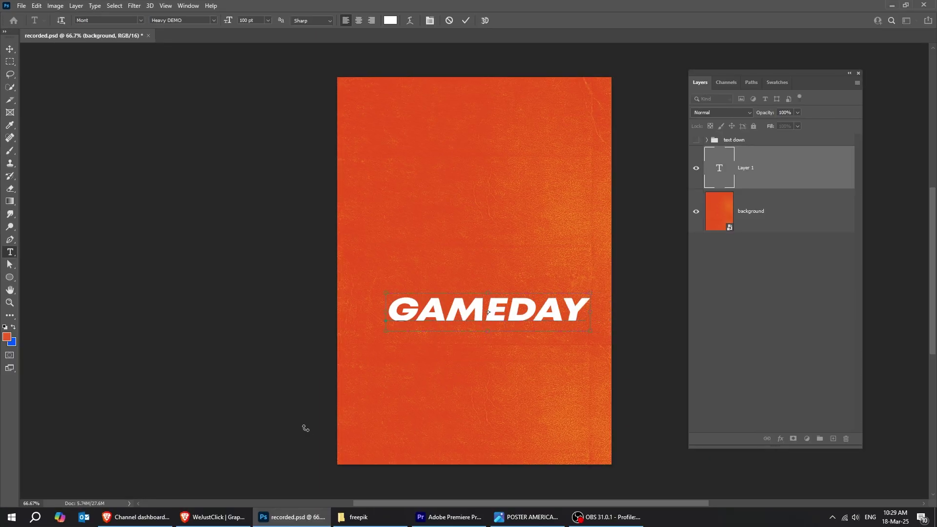
pyautogui.click(305, 429)
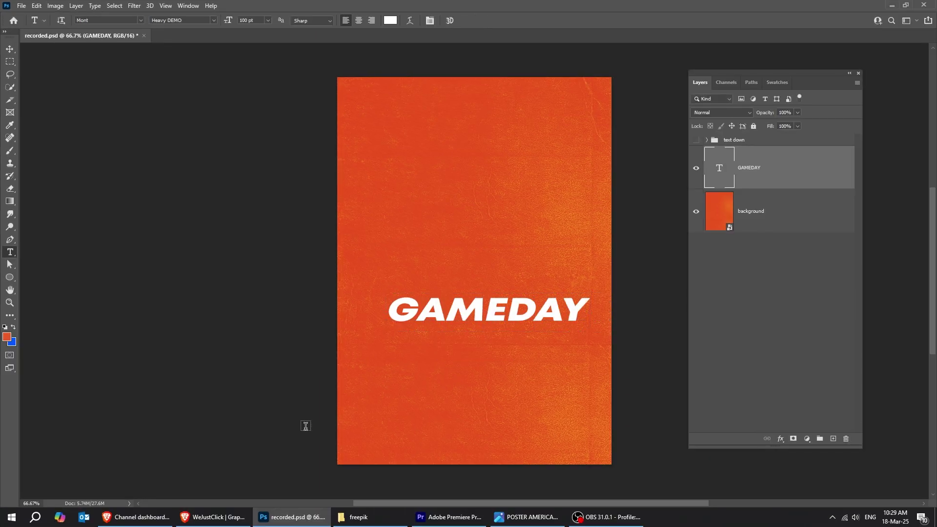
# Step: Change the GAMEDAY text's font to Dalmation FREE and its size to 344 pt
pyautogui.click(429, 21)
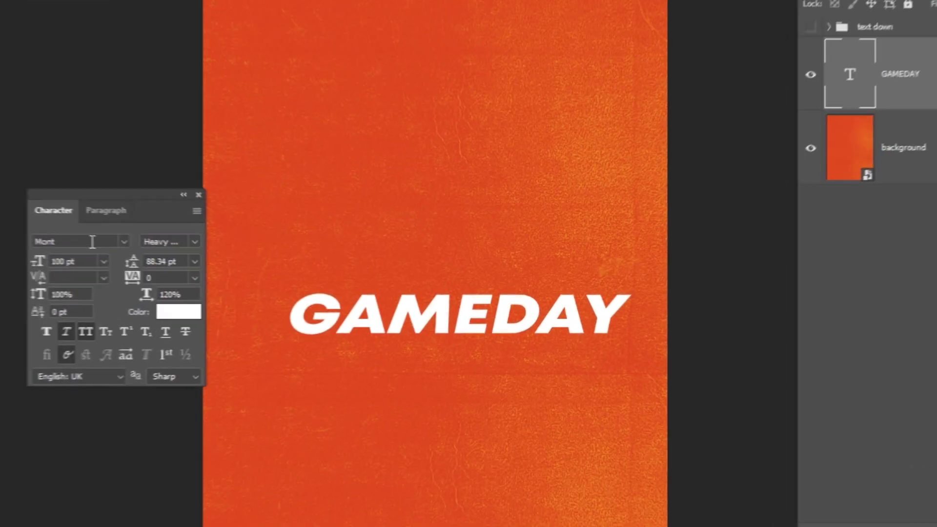
pyautogui.click(133, 153)
pyautogui.write('DALM')
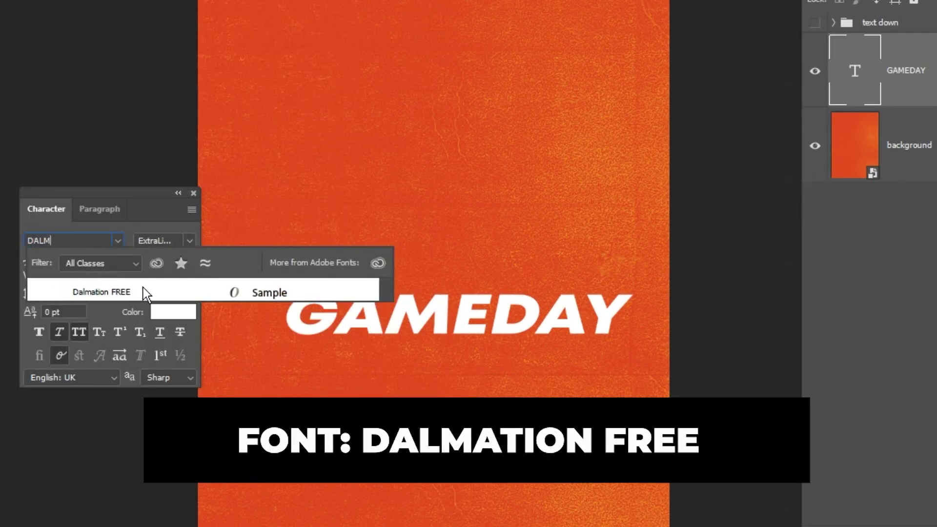
pyautogui.click(147, 292)
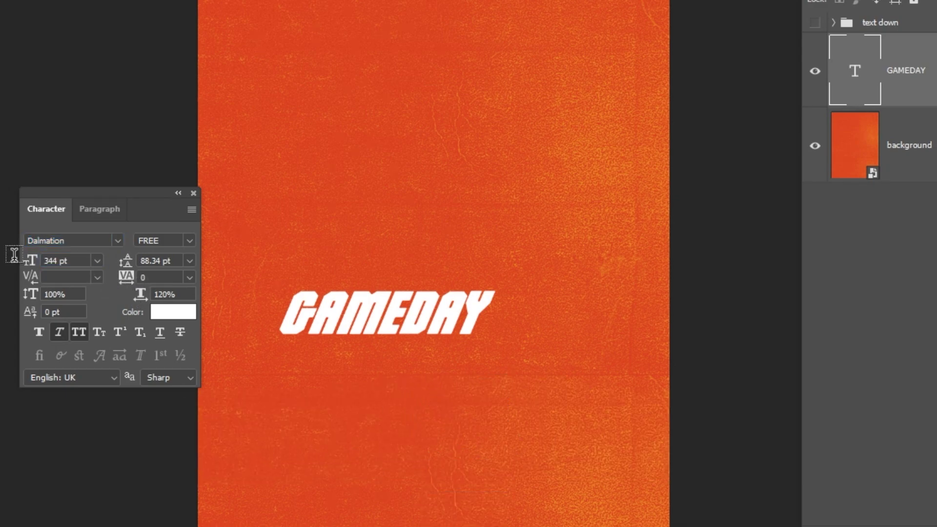
# Step: Rotate the GAMEDAY text to read vertically from bottom to top and scale it to about 272 pt along the poster's left side
pyautogui.moveTo(427, 277); pyautogui.dragTo(393, 301)
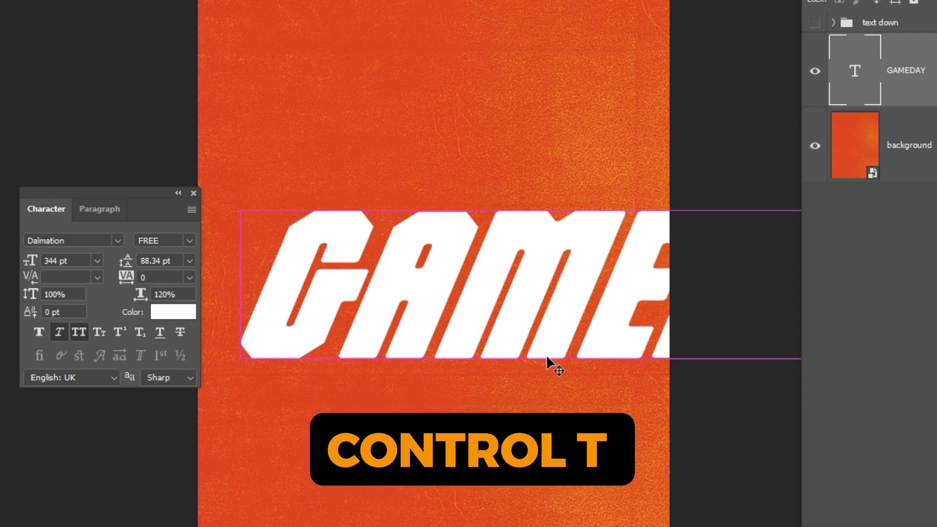
pyautogui.hotkey('ctrl', 't')
pyautogui.moveTo(743, 129); pyautogui.dragTo(450, 132)
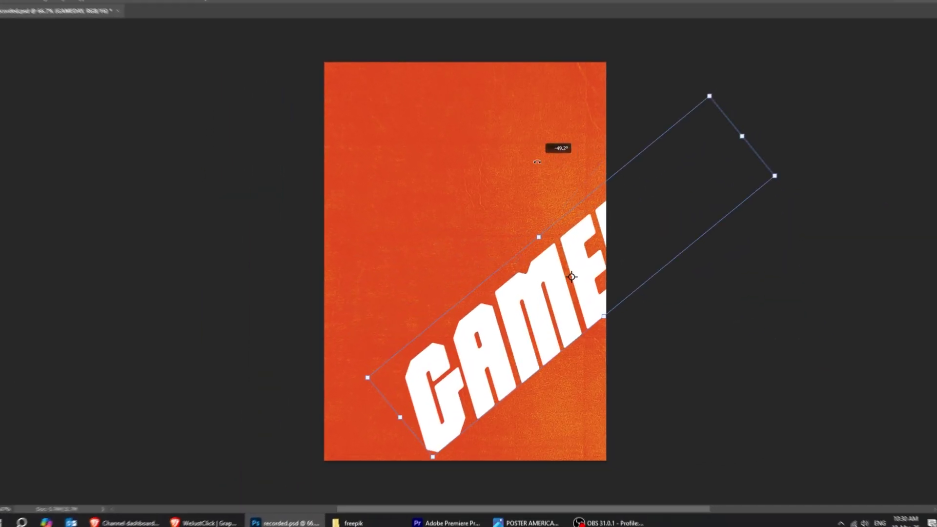
pyautogui.moveTo(566, 235); pyautogui.dragTo(401, 205)
pyautogui.moveTo(431, 84); pyautogui.dragTo(429, 98)
pyautogui.press('Return')
pyautogui.moveTo(415, 168); pyautogui.dragTo(410, 157)
pyautogui.press('Tab')
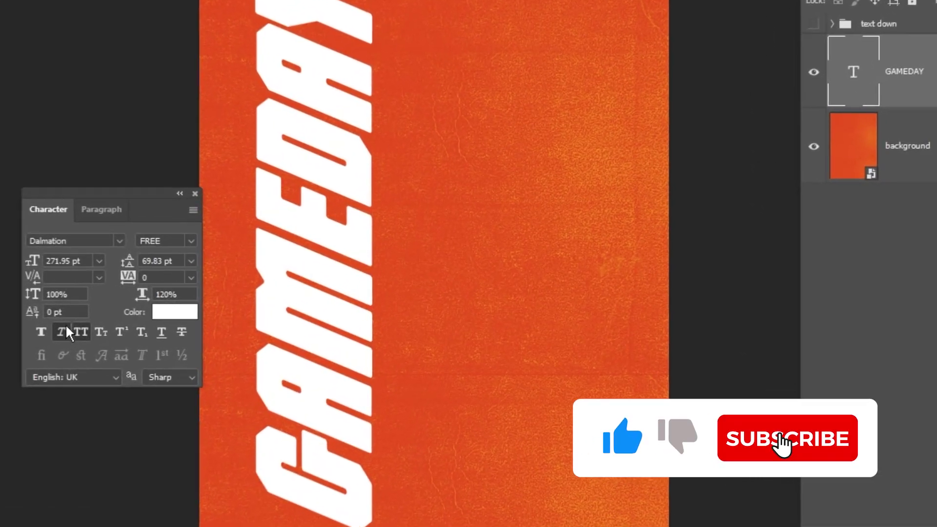
# Step: Turn off faux italic for the GAMEDAY text and scale it to about 275 pt
pyautogui.click(117, 327)
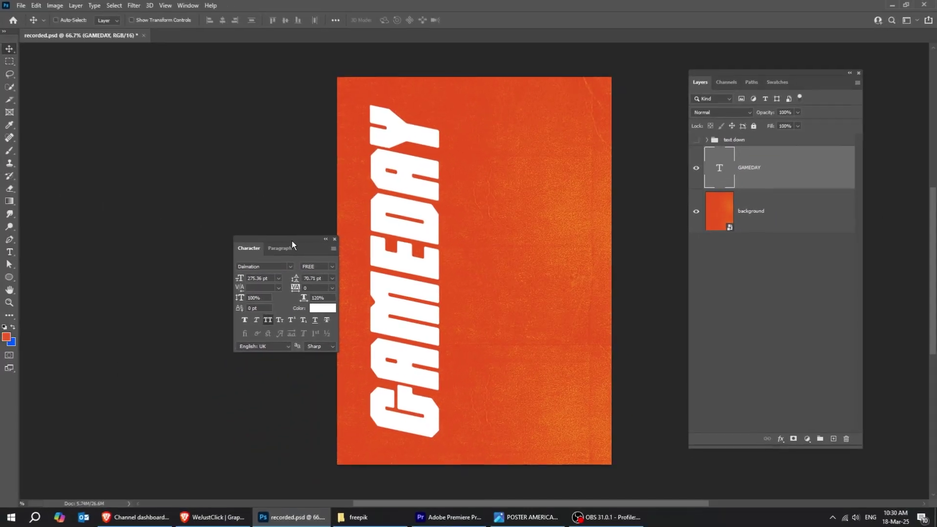
pyautogui.moveTo(119, 194); pyautogui.dragTo(20, 136)
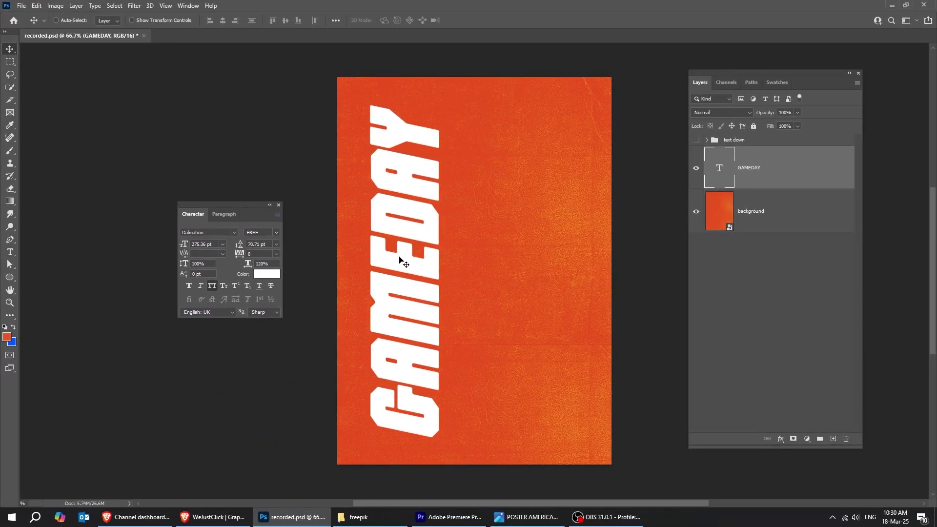
# Step: Place the american-footballer-Big image from the freepik folder and position it in the poster's upper right, overlapping the GAMEDAY text
pyautogui.click(382, 515)
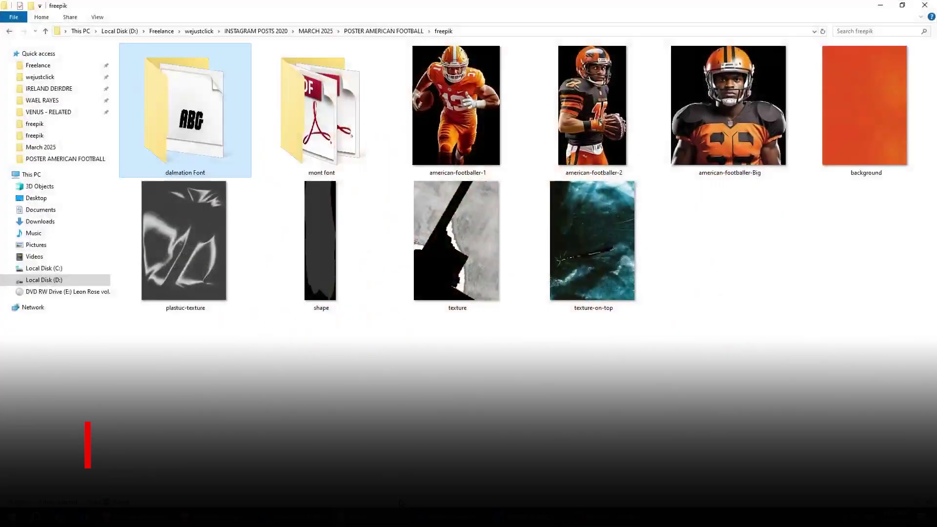
pyautogui.click(435, 386)
pyautogui.moveTo(739, 118); pyautogui.dragTo(524, 335)
pyautogui.press('Return')
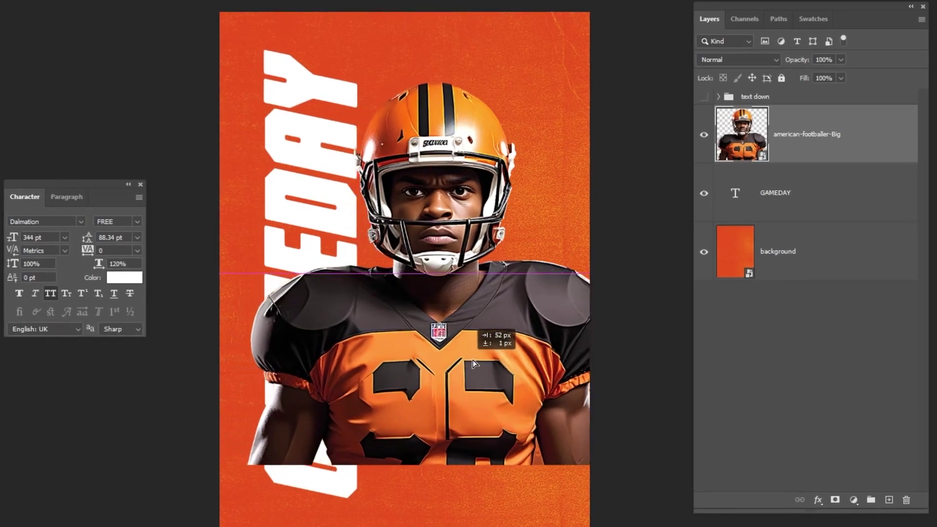
pyautogui.moveTo(474, 364); pyautogui.dragTo(520, 323)
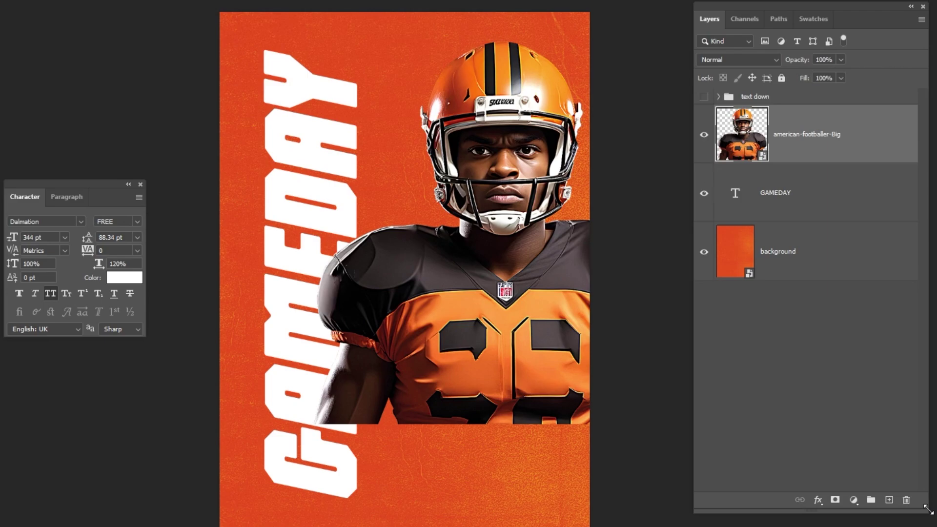
# Step: Add a layer mask to the big footballer and fade out his lower torso with a vertical black-to-white gradient
pyautogui.moveTo(927, 510); pyautogui.dragTo(868, 418)
pyautogui.moveTo(815, 6); pyautogui.dragTo(741, 4)
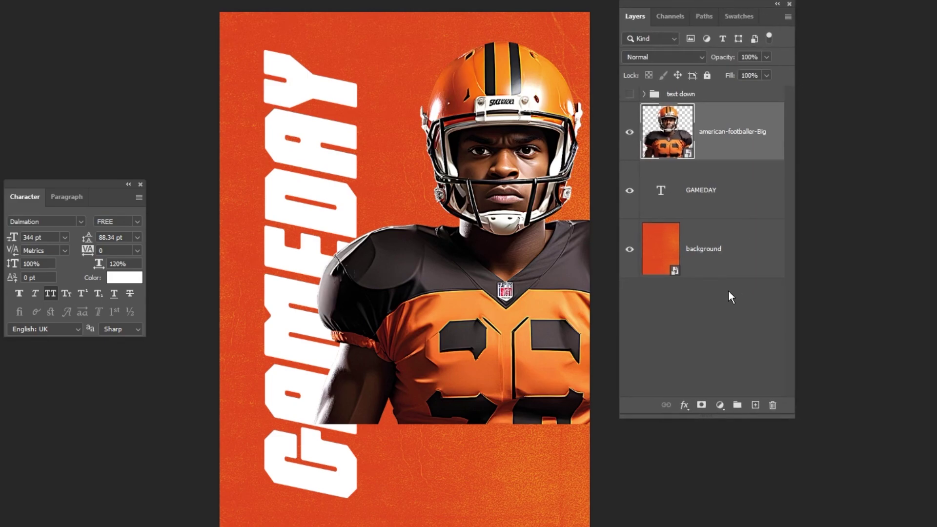
pyautogui.click(702, 406)
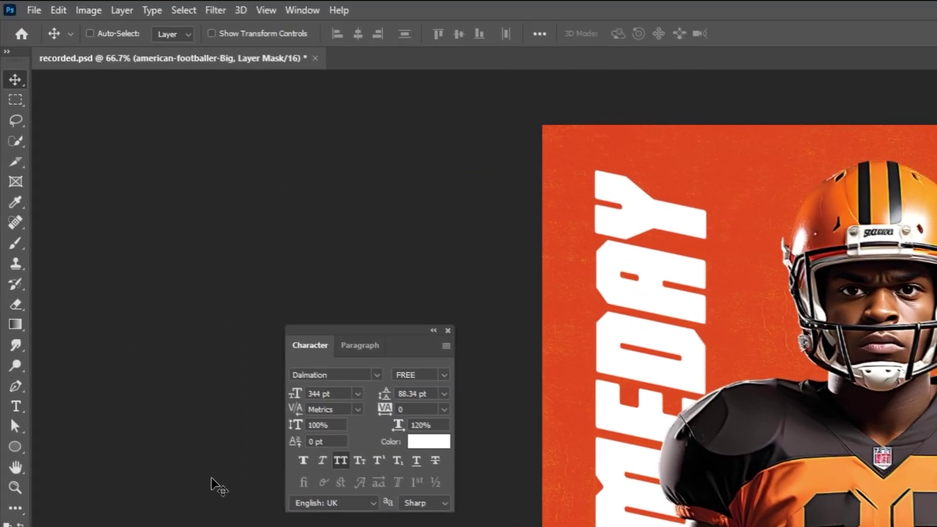
pyautogui.press('g')
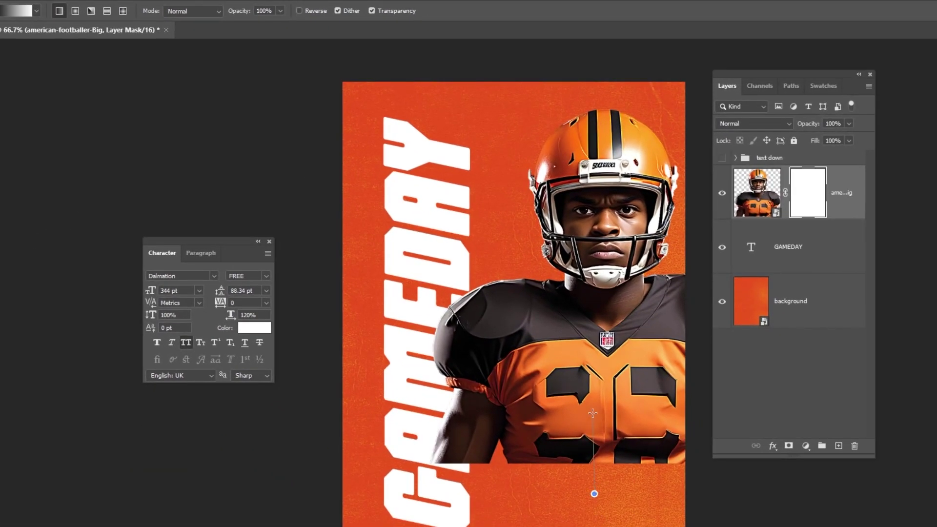
pyautogui.moveTo(593, 413); pyautogui.dragTo(592, 412)
pyautogui.moveTo(600, 481); pyautogui.dragTo(592, 391)
pyautogui.moveTo(576, 438); pyautogui.dragTo(574, 330)
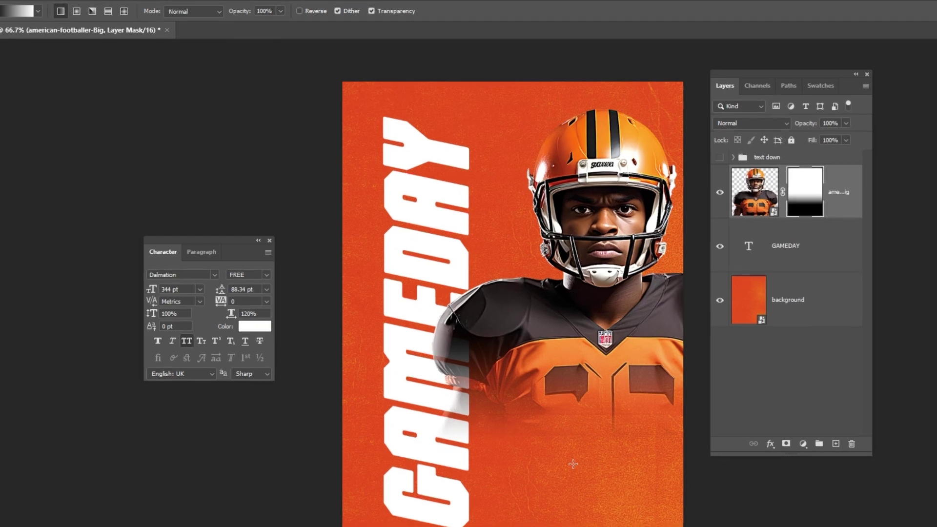
pyautogui.press('v')
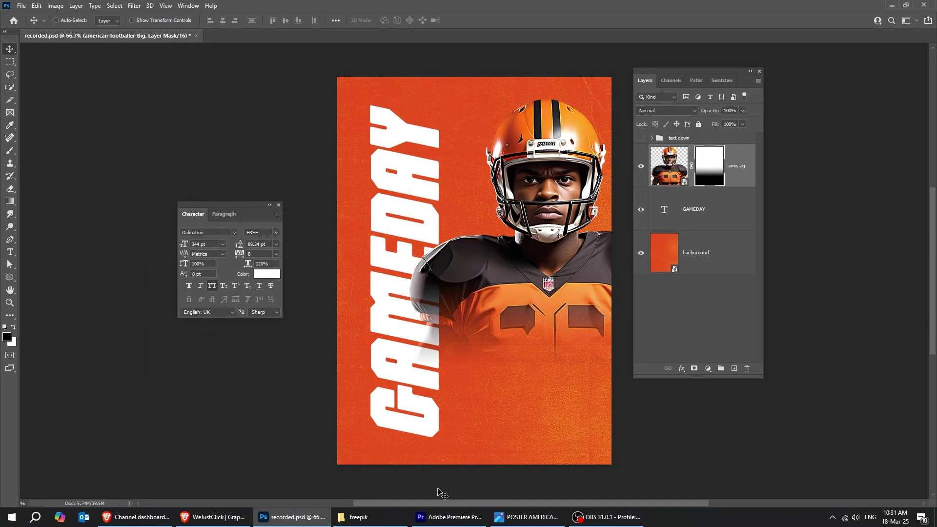
# Step: Place the american-footballer-2 image from the freepik folder and position it at the right, below the big footballer's helmet
pyautogui.click(369, 516)
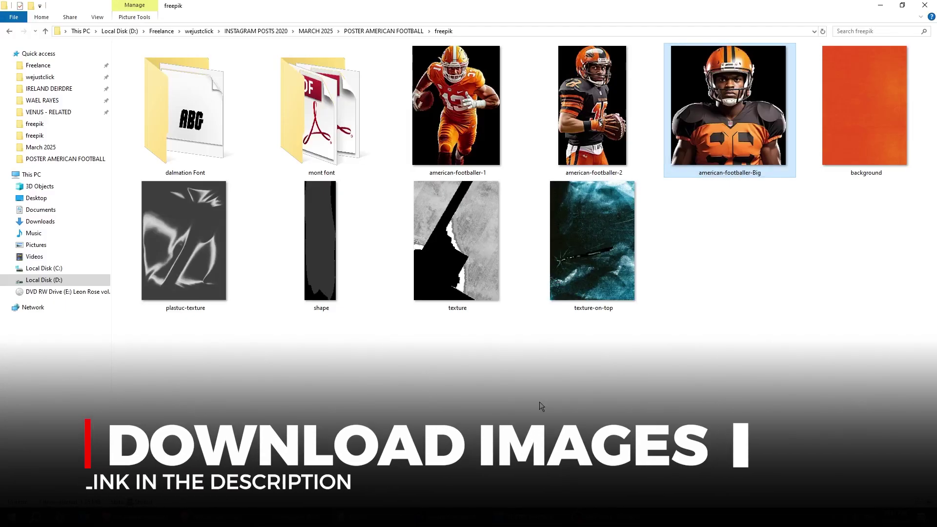
pyautogui.moveTo(613, 164); pyautogui.dragTo(582, 365)
pyautogui.moveTo(527, 323); pyautogui.dragTo(551, 399)
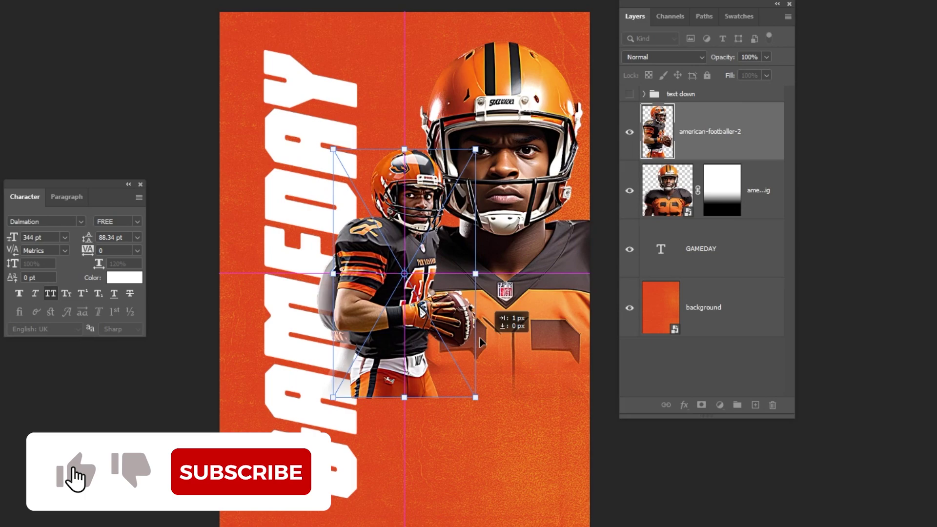
pyautogui.press('Return')
pyautogui.moveTo(486, 351); pyautogui.dragTo(523, 357)
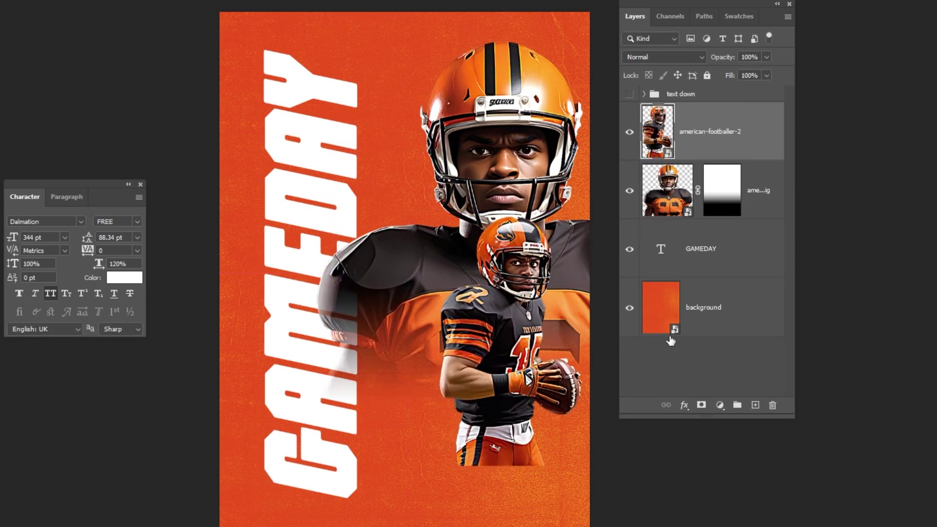
# Step: Add a layer mask to american-footballer-2 and soften his lower edge with a black Soft Round Pressure Size brush
pyautogui.click(703, 405)
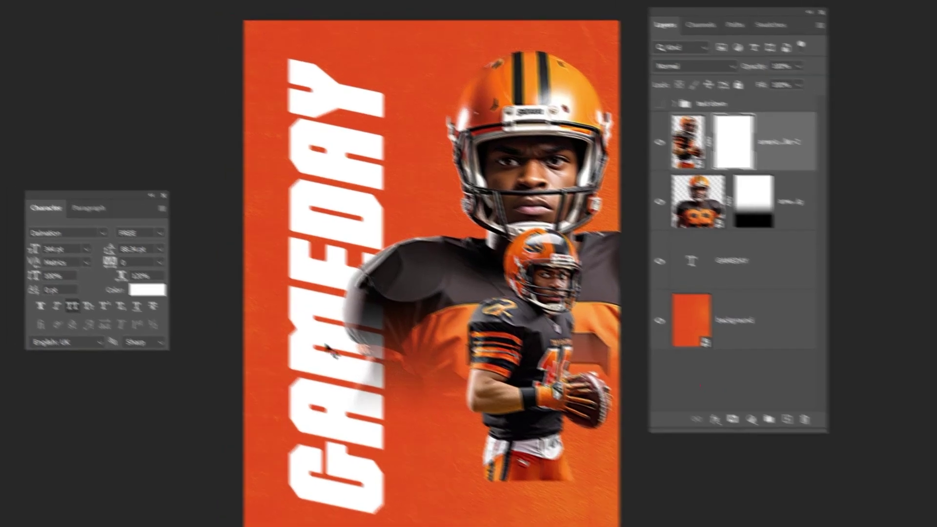
pyautogui.press('b')
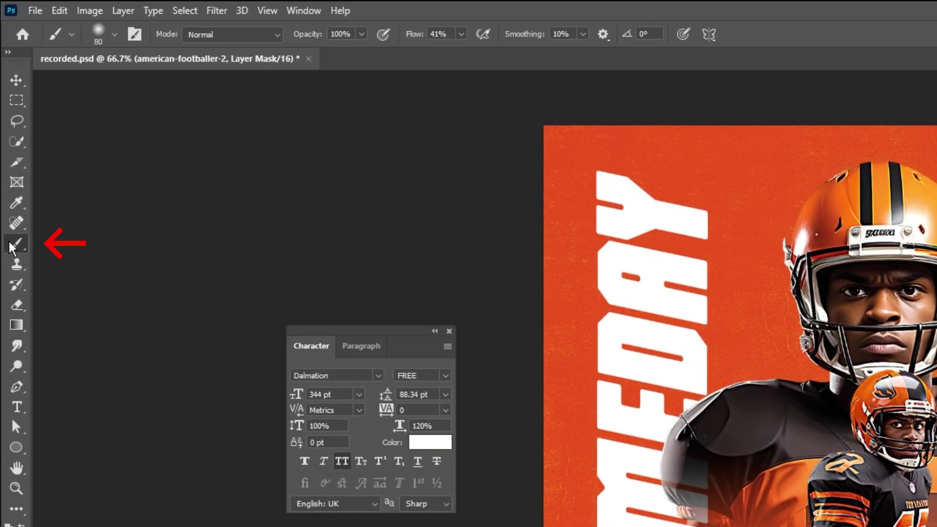
pyautogui.click(115, 34)
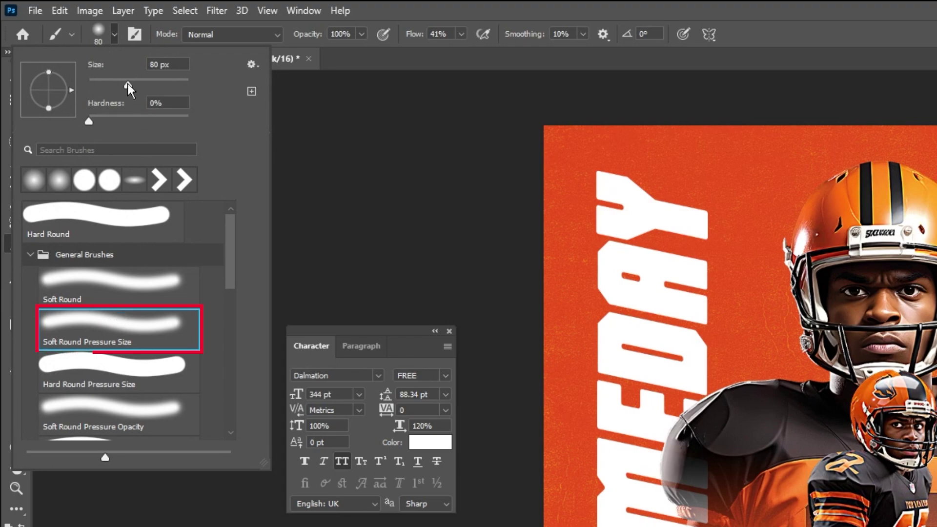
pyautogui.click(116, 36)
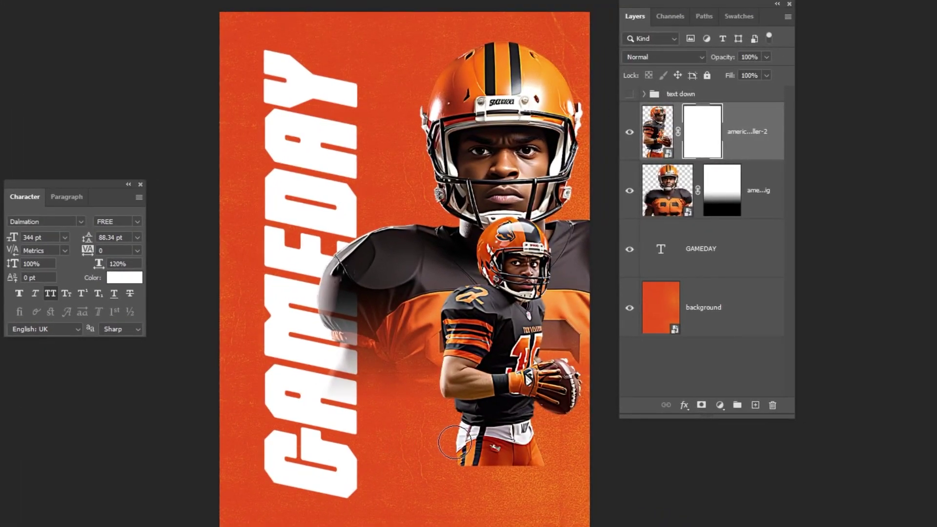
pyautogui.moveTo(452, 463); pyautogui.dragTo(476, 458)
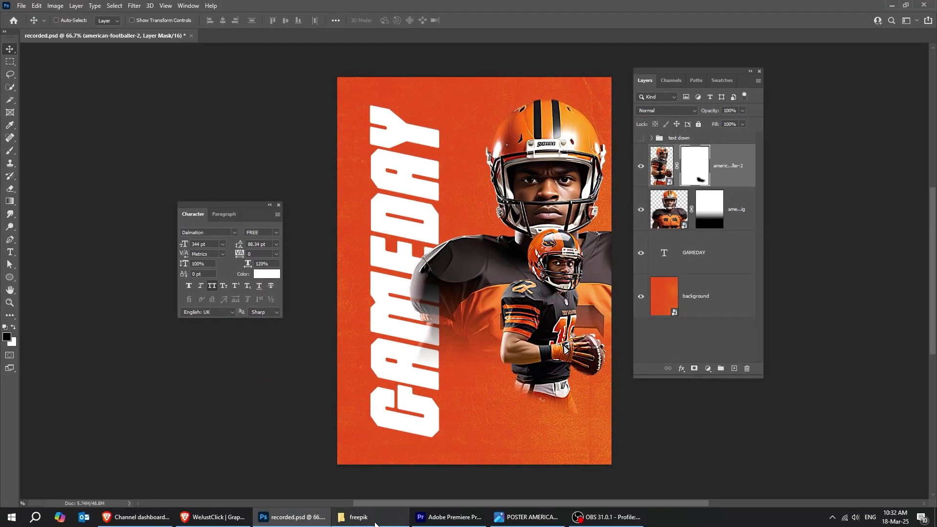
# Step: Place the american-footballer-1 image from the freepik folder and move it to the lower middle, in front of the other players
pyautogui.click(375, 521)
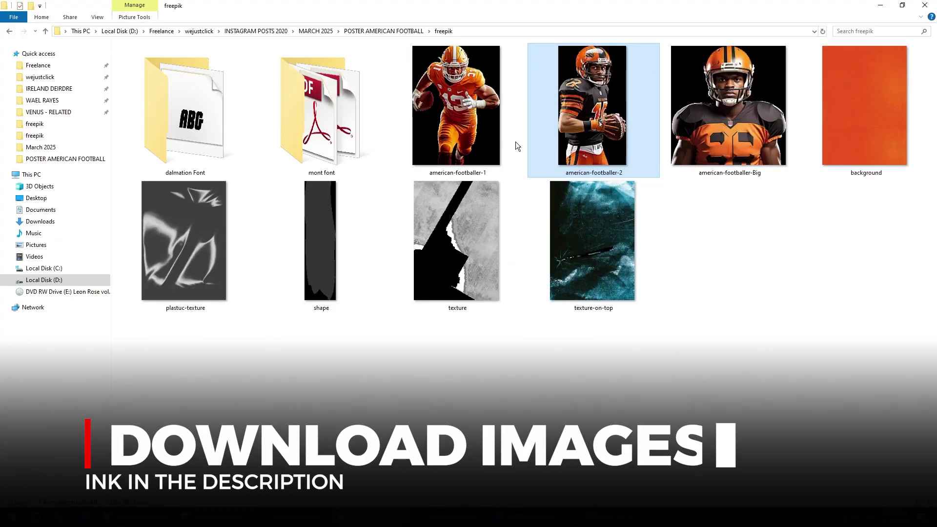
pyautogui.moveTo(462, 110); pyautogui.dragTo(508, 414)
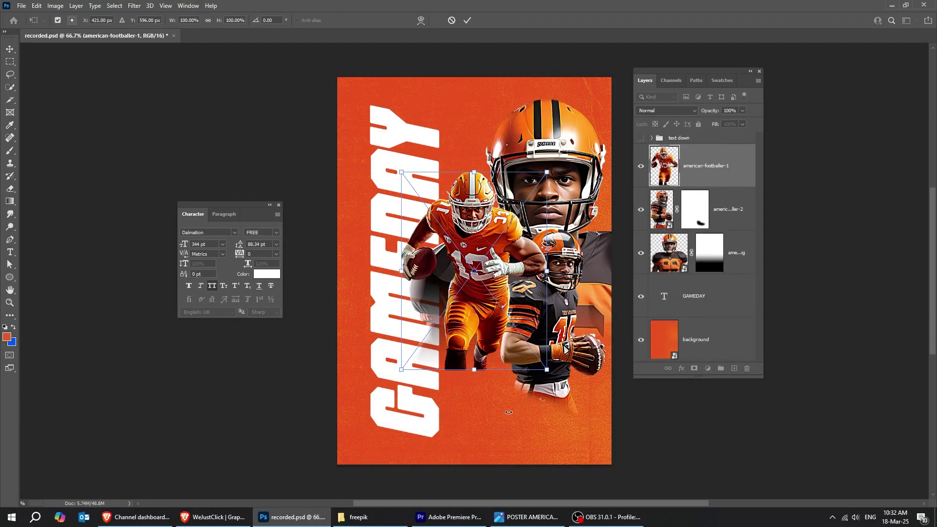
pyautogui.press('Return')
pyautogui.moveTo(480, 282); pyautogui.dragTo(502, 402)
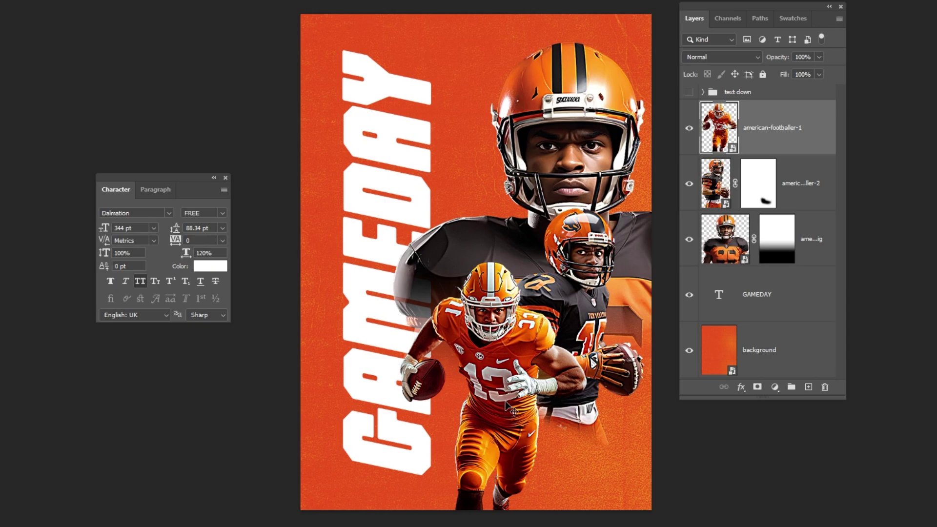
pyautogui.hotkey('shift', 'Up')
pyautogui.hotkey('shift', 'Up')
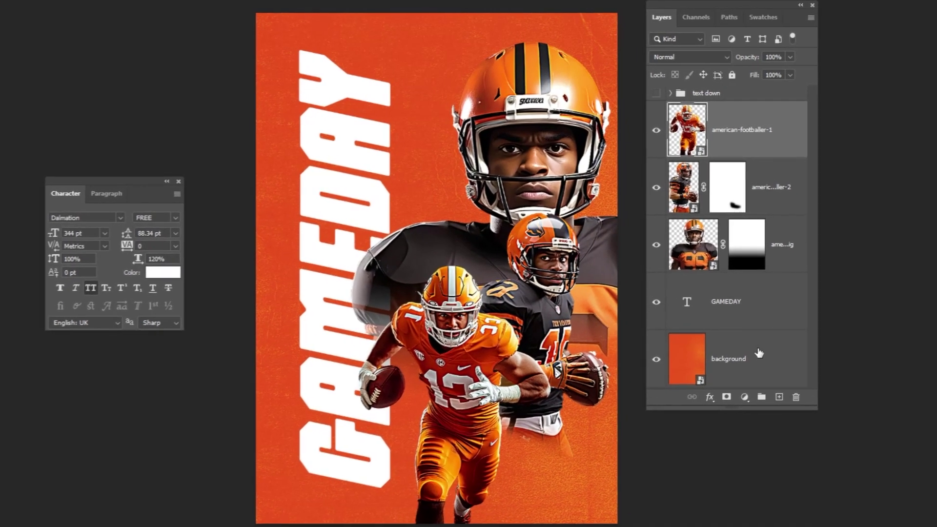
# Step: Create an empty layer above the GAMEDAY text and set the foreground colour to orange-red #eb5c29
pyautogui.click(740, 325)
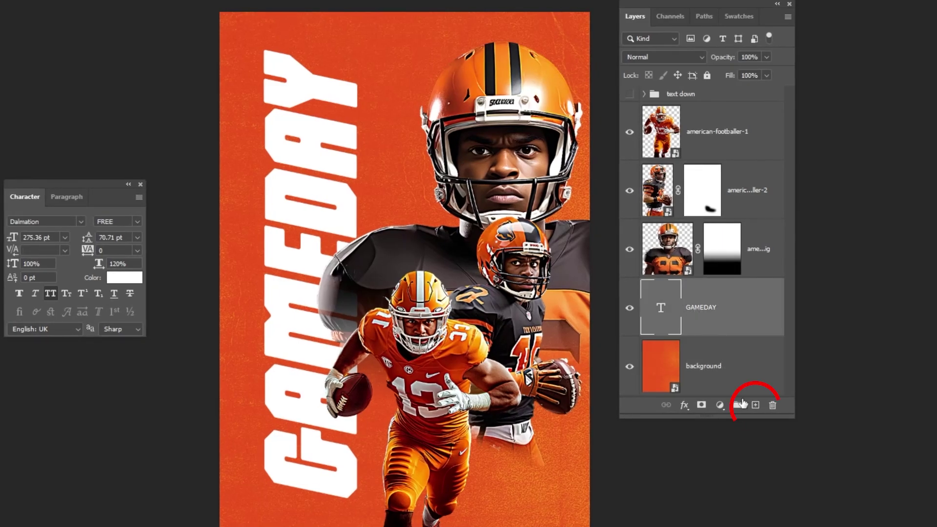
pyautogui.click(754, 406)
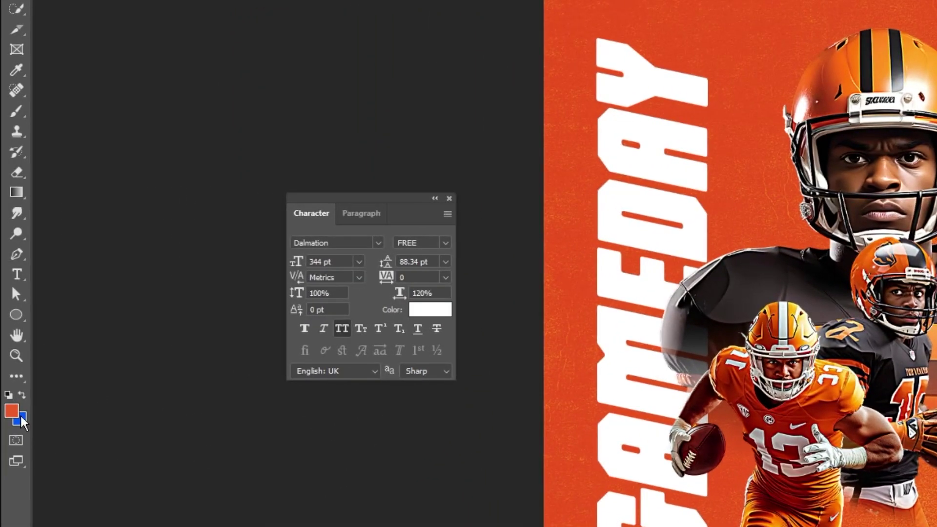
pyautogui.click(11, 410)
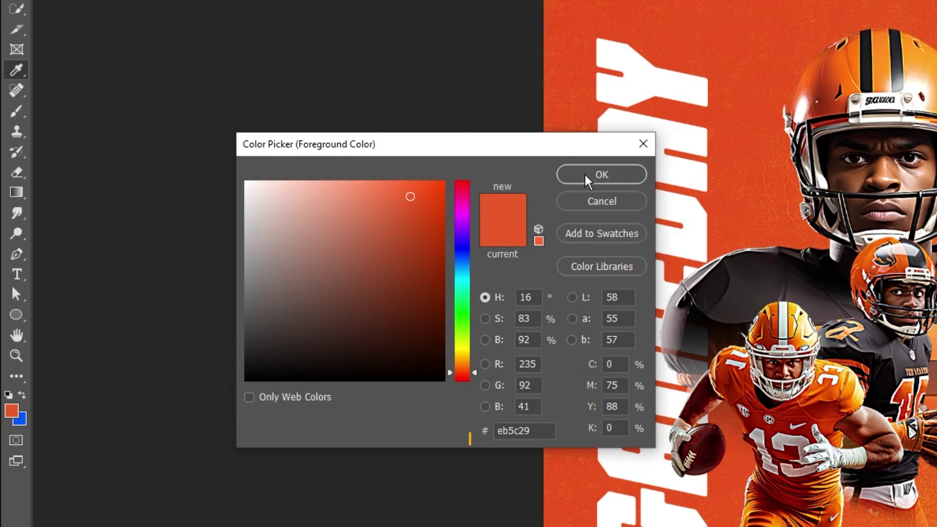
pyautogui.click(602, 174)
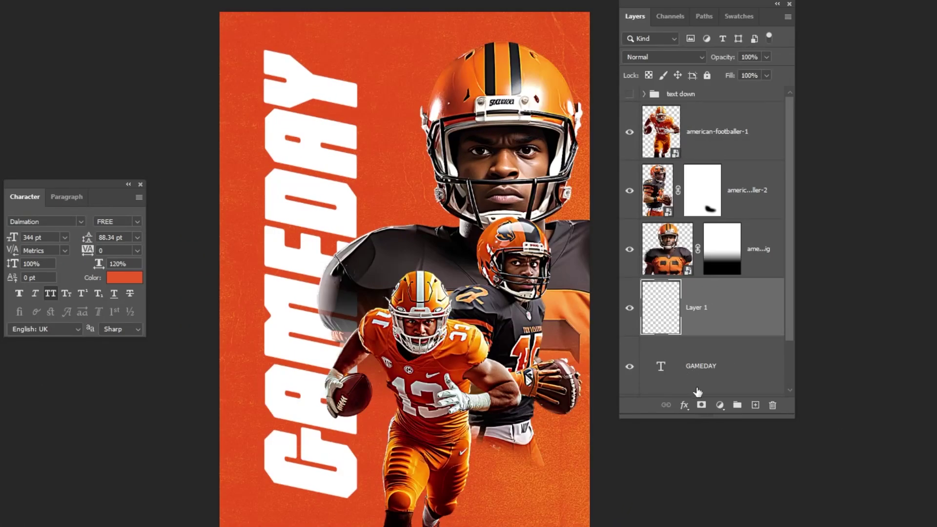
# Step: Add a linear Gradient Fill layer at a 90° angle above the GAMEDAY text
pyautogui.click(718, 405)
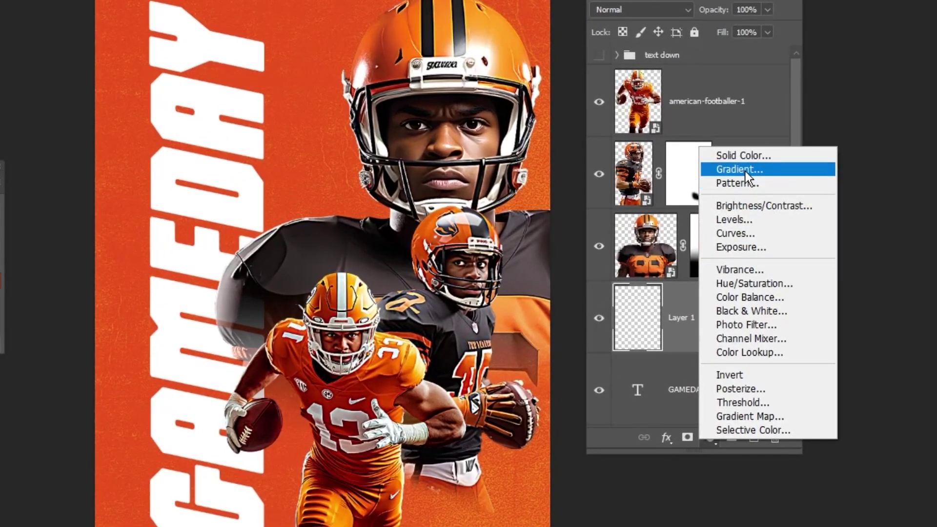
pyautogui.click(745, 172)
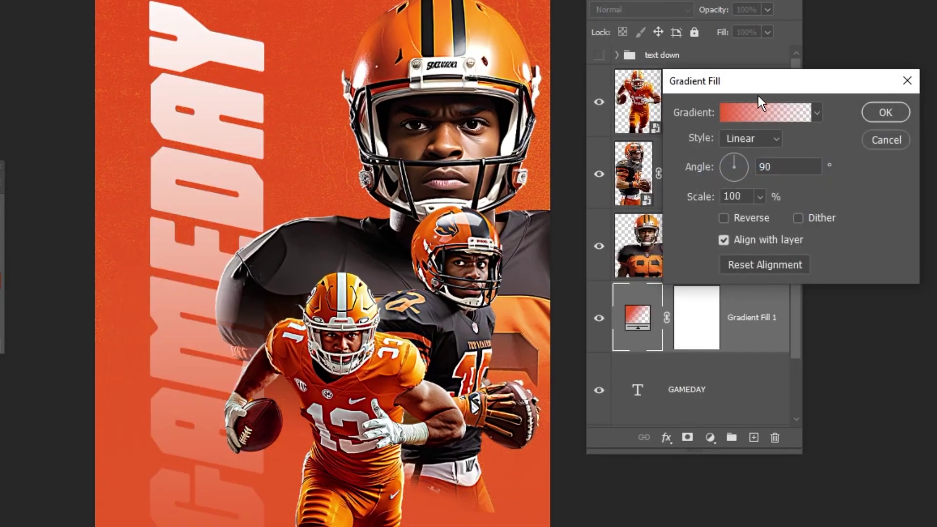
pyautogui.moveTo(757, 96); pyautogui.dragTo(135, 72)
# Step: Set both colour stops of the fill gradient to orange-red #eb5c29
pyautogui.click(116, 106)
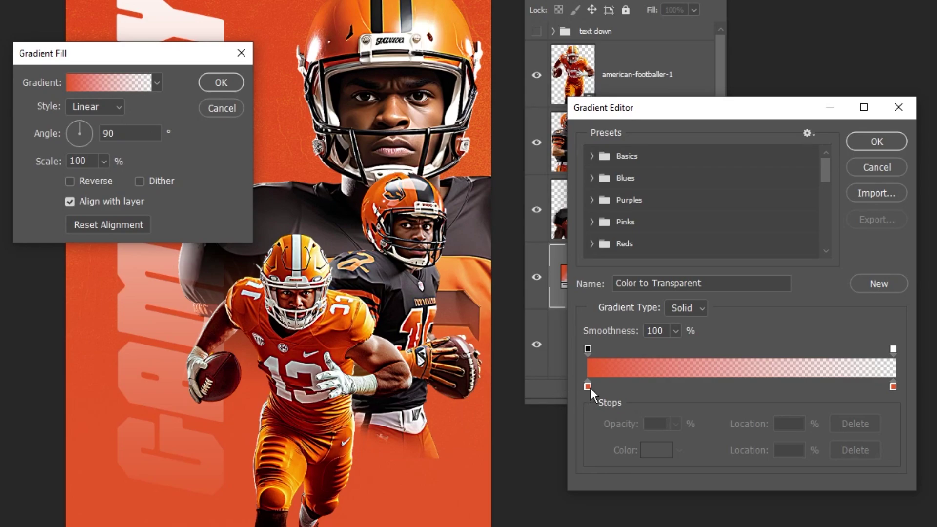
pyautogui.click(588, 387)
pyautogui.click(654, 449)
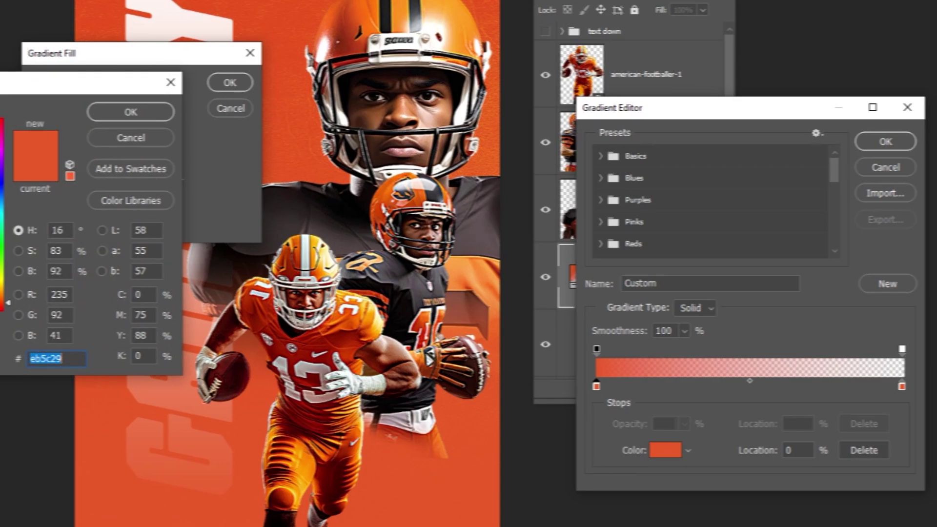
pyautogui.click(59, 361)
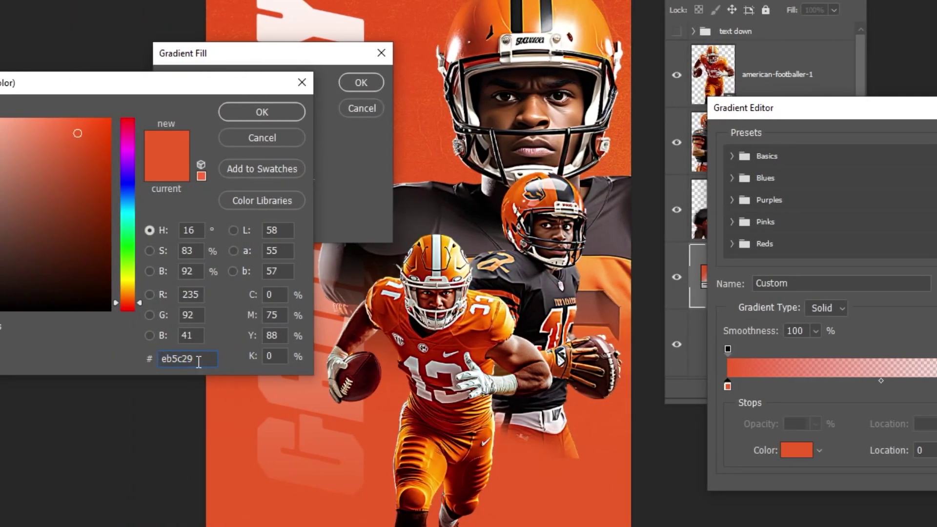
pyautogui.click(257, 110)
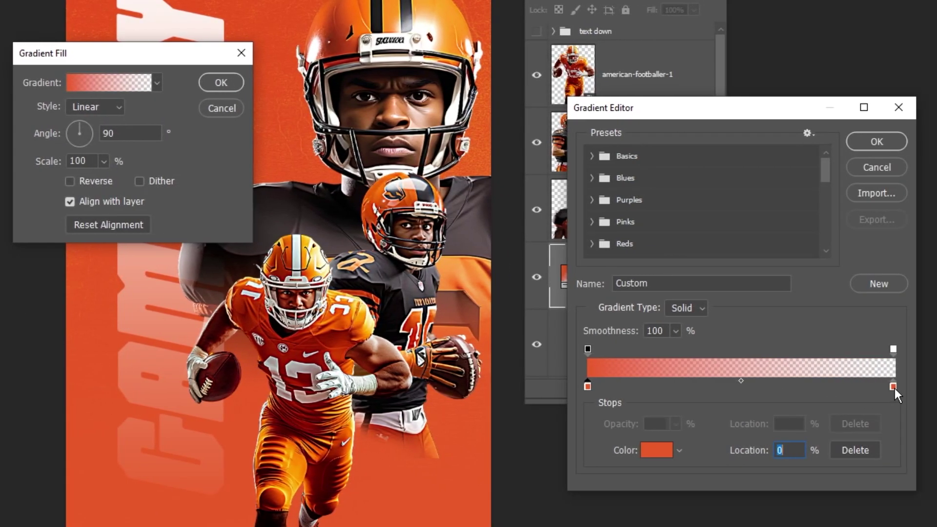
pyautogui.click(893, 387)
pyautogui.doubleClick(893, 387)
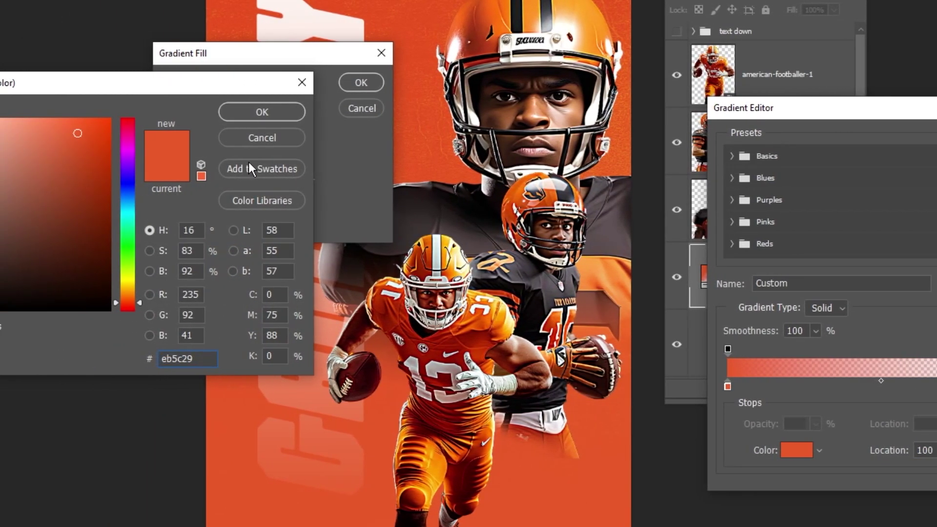
pyautogui.click(261, 112)
# Step: Give the gradient 100% opacity at its start and 0% at its end, and accept the edited gradient
pyautogui.click(893, 349)
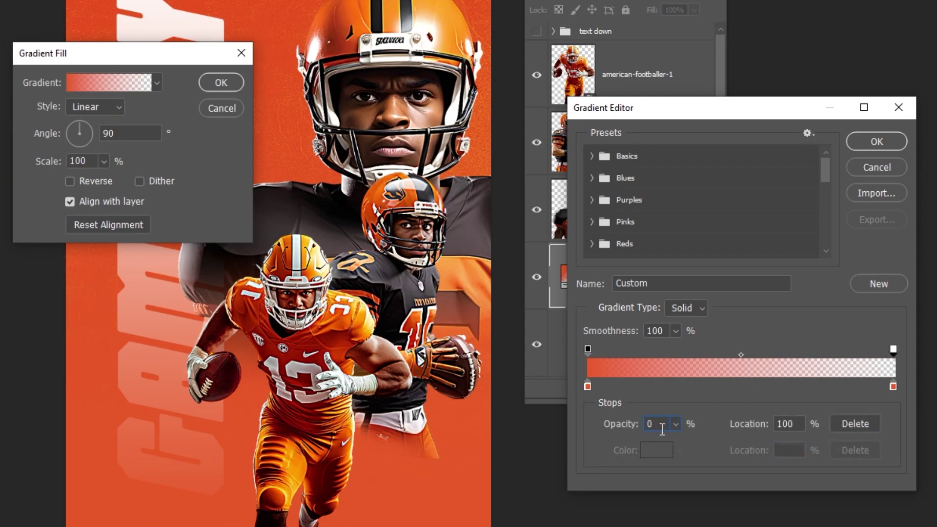
pyautogui.click(588, 349)
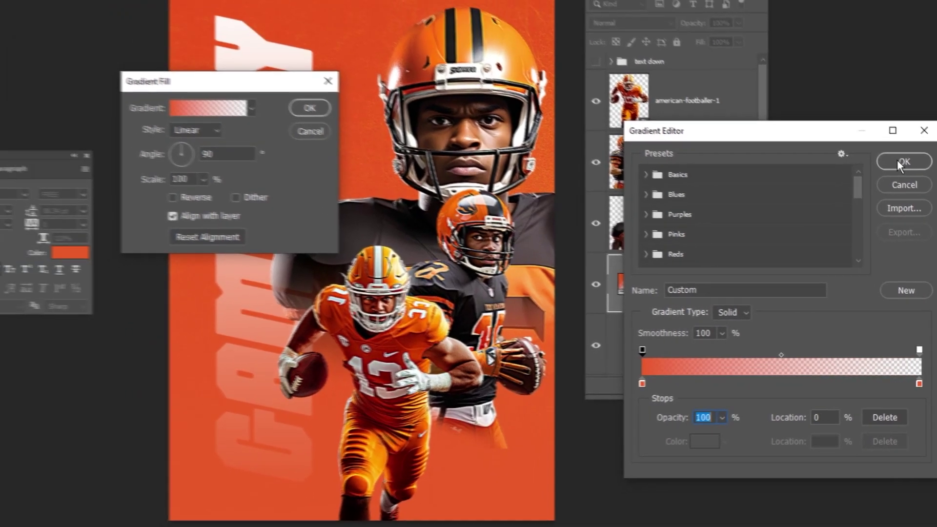
pyautogui.click(876, 141)
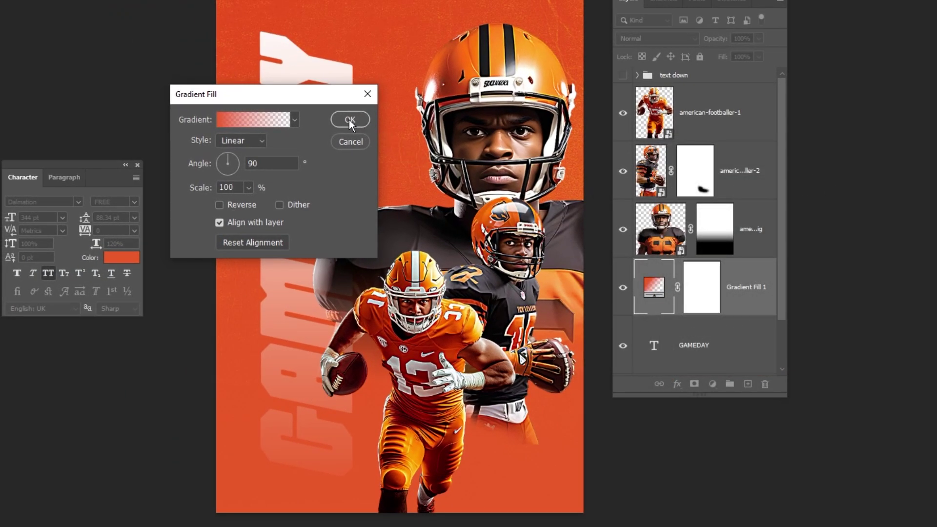
# Step: Reposition the gradient on the canvas so it fades the lower GAMEDAY letters, and confirm the fill
pyautogui.moveTo(320, 100); pyautogui.dragTo(189, 102)
pyautogui.moveTo(329, 437); pyautogui.dragTo(332, 386)
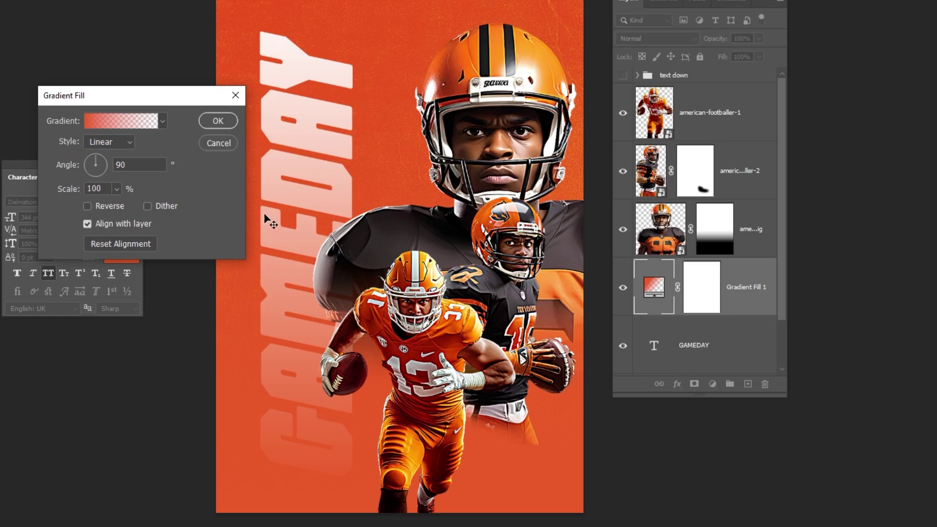
pyautogui.click(229, 121)
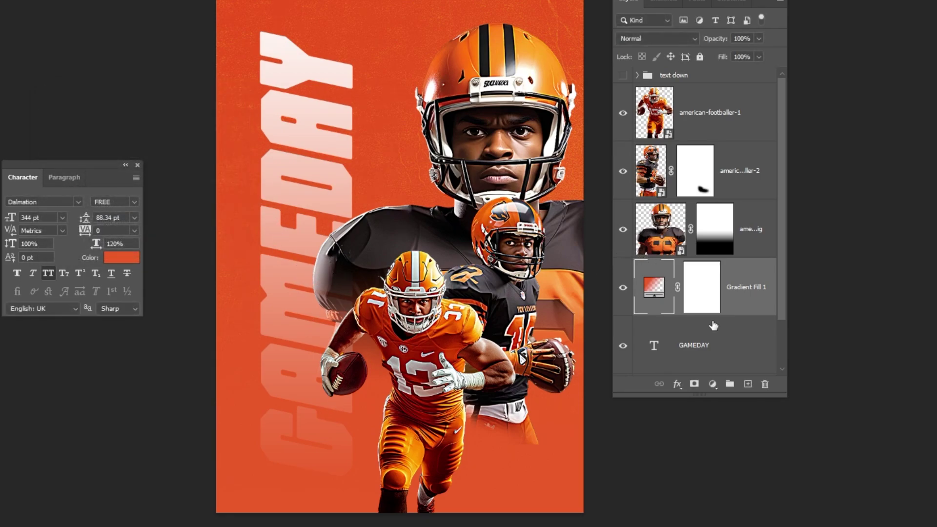
# Step: Convert the GAMEDAY text layer to a smart object
pyautogui.scroll(-1, 713, 326)
pyautogui.click(690, 296)
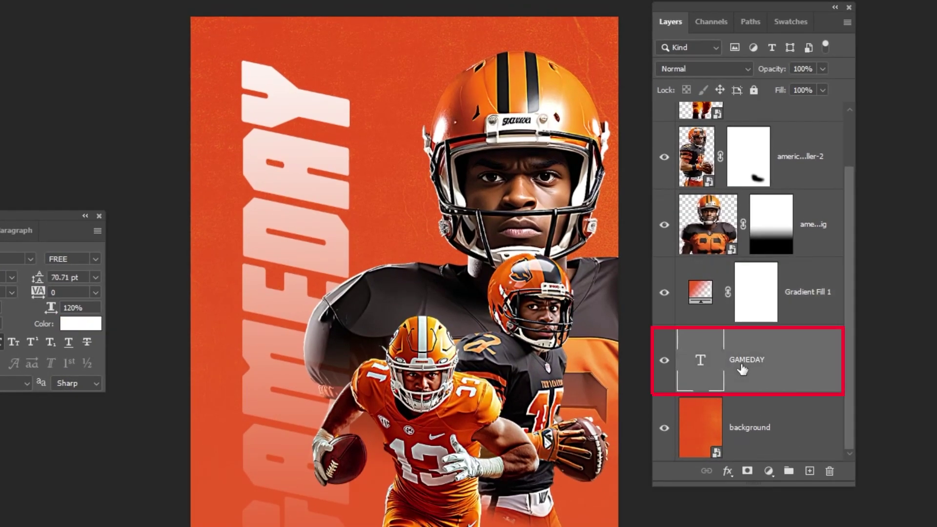
pyautogui.rightClick(741, 367)
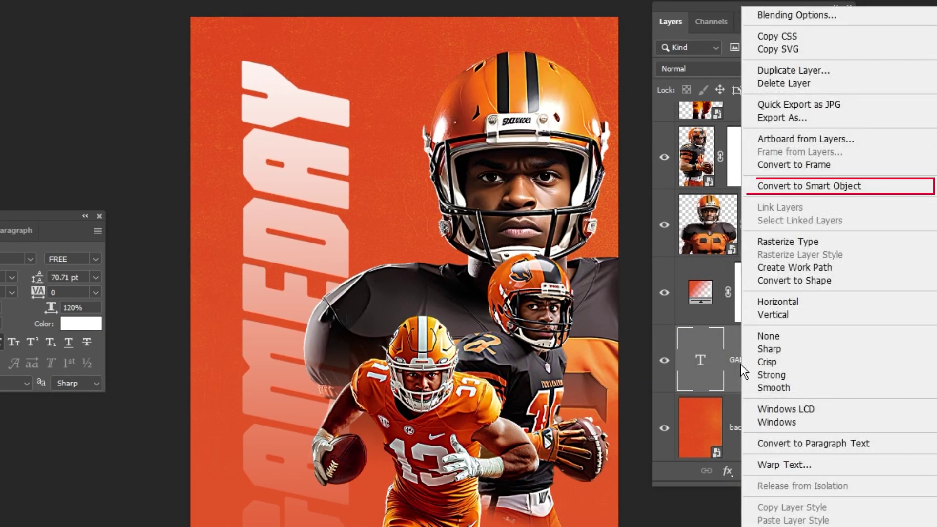
pyautogui.click(785, 187)
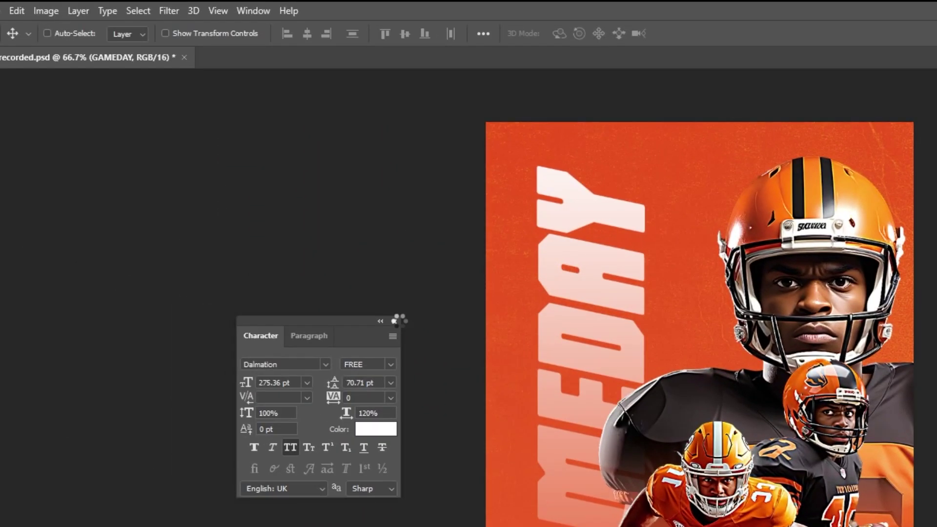
# Step: Apply a Field Blur to GAMEDAY with an unblurred pin on the upper letters and a 15 px pin on the lower letters
pyautogui.click(99, 216)
pyautogui.moveTo(261, 230); pyautogui.dragTo(126, 222)
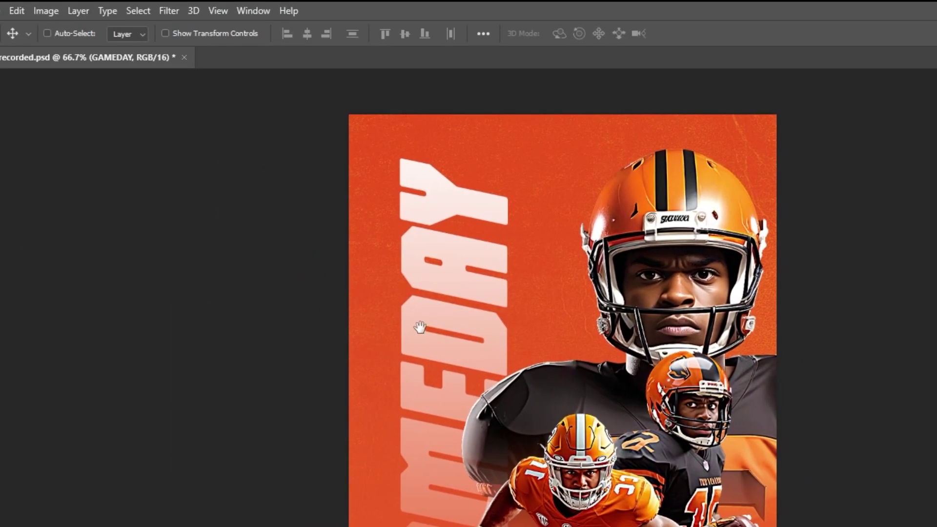
pyautogui.click(165, 10)
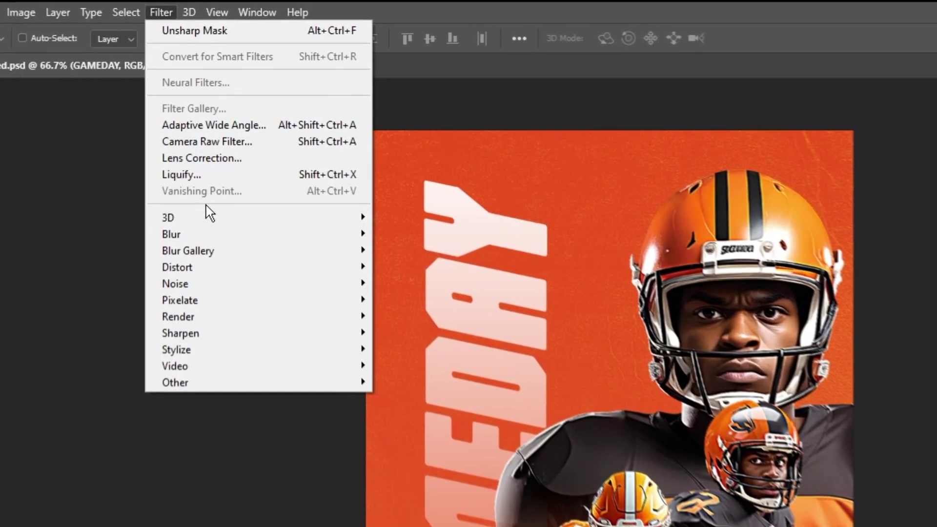
pyautogui.moveTo(216, 218)
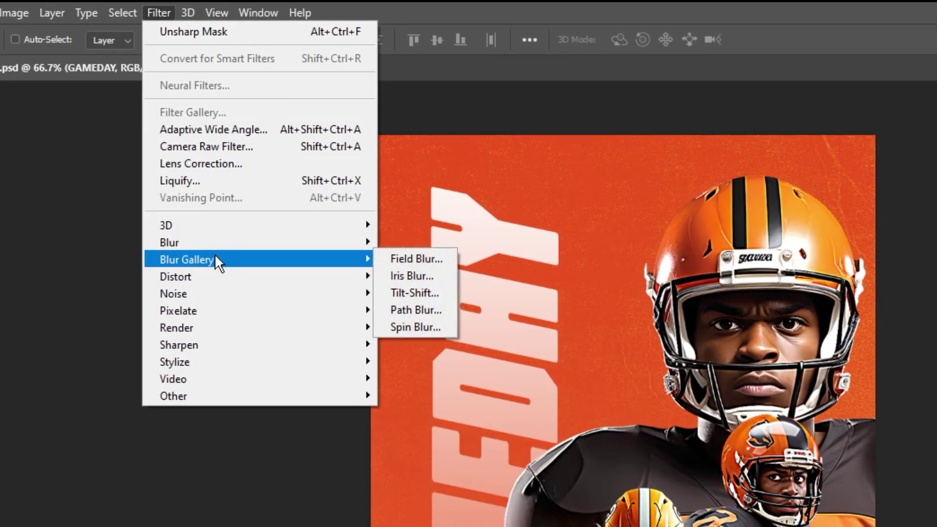
pyautogui.click(437, 262)
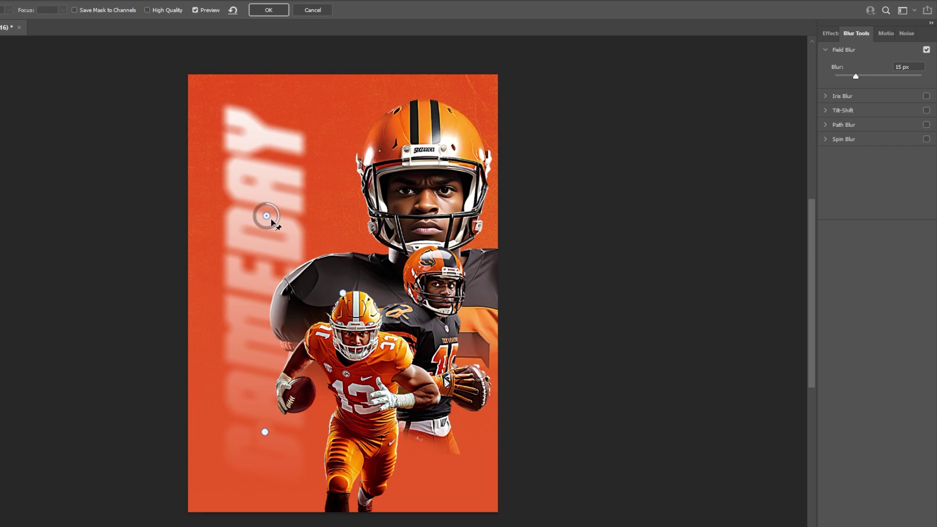
pyautogui.moveTo(271, 219); pyautogui.dragTo(271, 206)
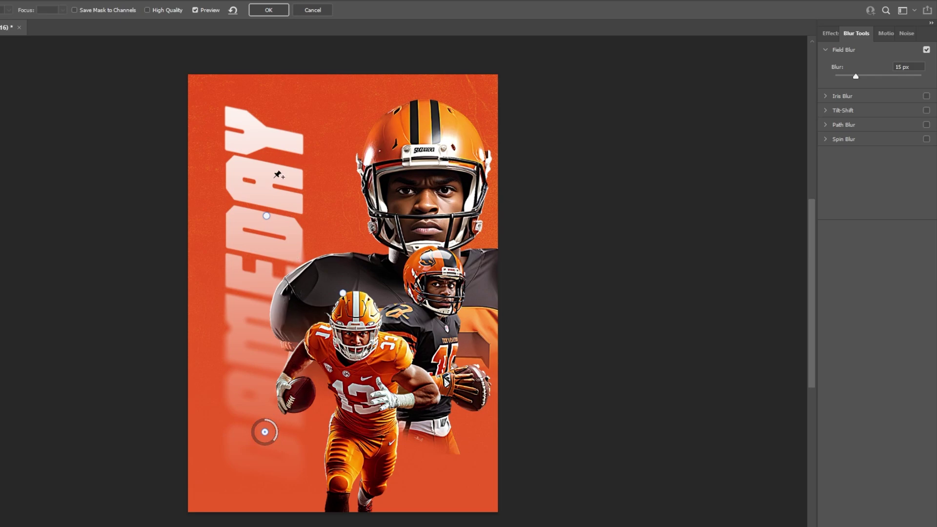
pyautogui.click(269, 10)
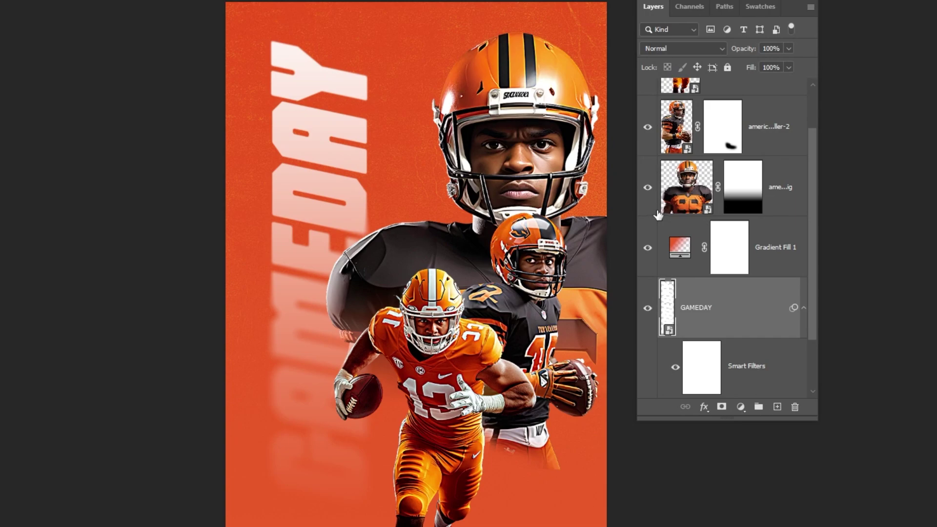
# Step: Place the shape image from the freepik folder above american-footballer-1, hanging from the poster's top edge over the end of GAMEDAY
pyautogui.scroll(2, 737, 221)
pyautogui.click(755, 131)
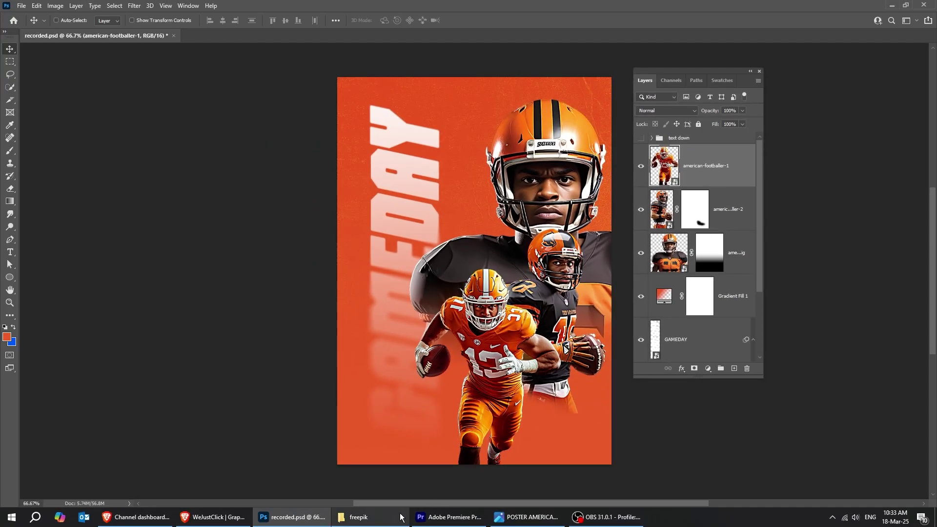
pyautogui.click(400, 517)
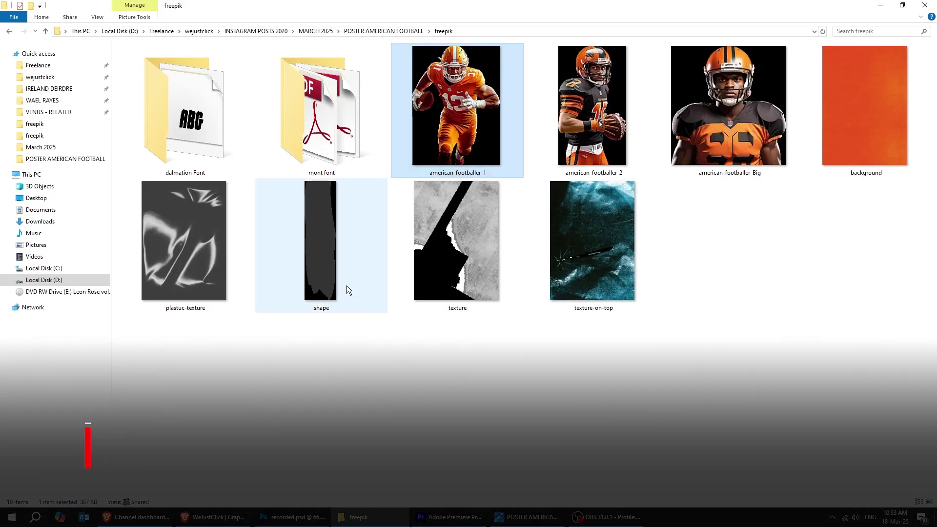
pyautogui.moveTo(327, 259); pyautogui.dragTo(471, 271)
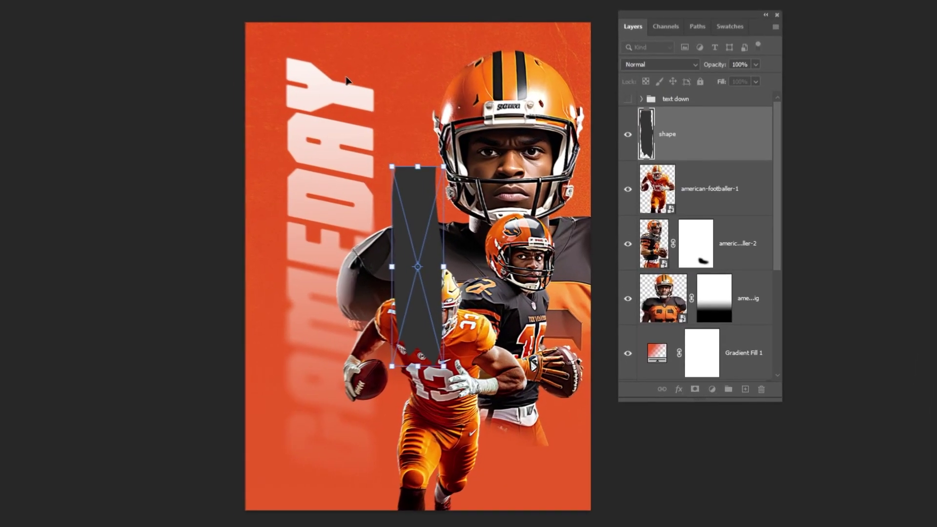
pyautogui.moveTo(443, 307); pyautogui.dragTo(323, 95)
pyautogui.press('Return')
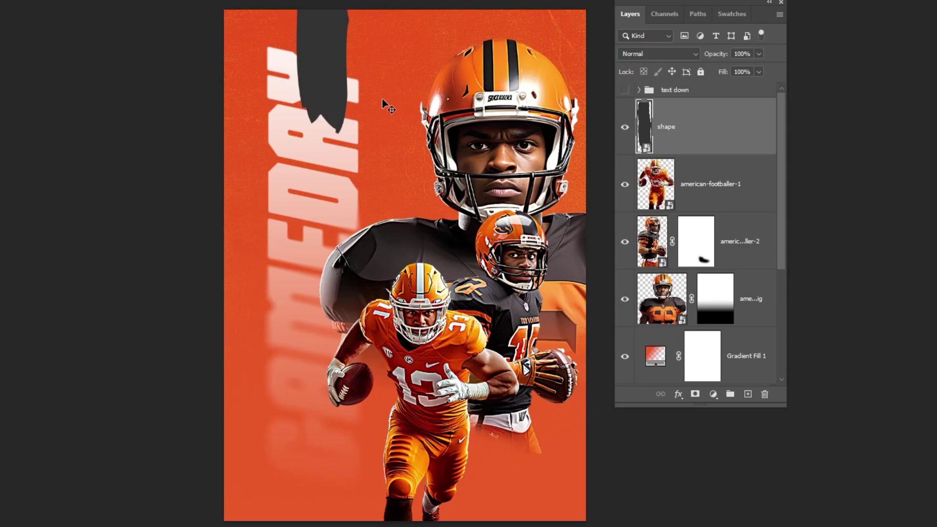
# Step: Set the Type tool's font to Mont Heavy DEMO
pyautogui.press('t')
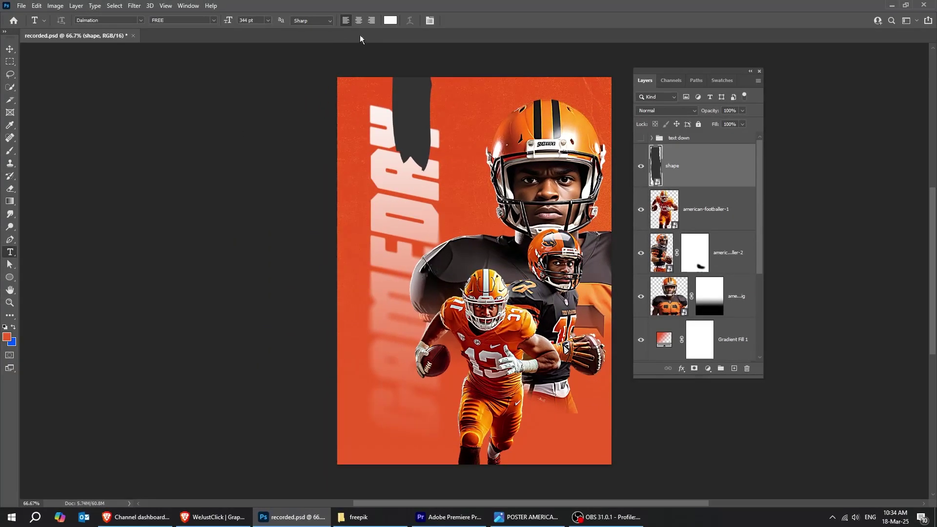
pyautogui.click(428, 20)
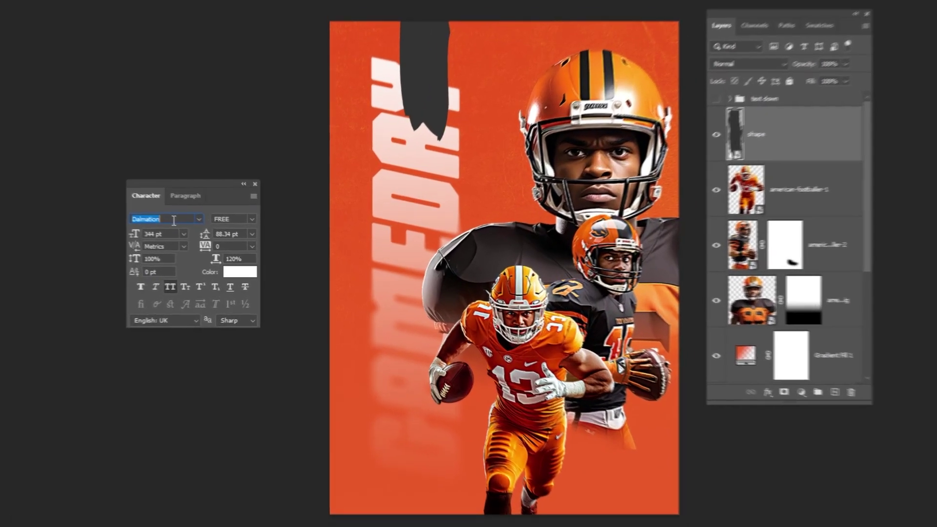
pyautogui.click(211, 232)
pyautogui.write('mont')
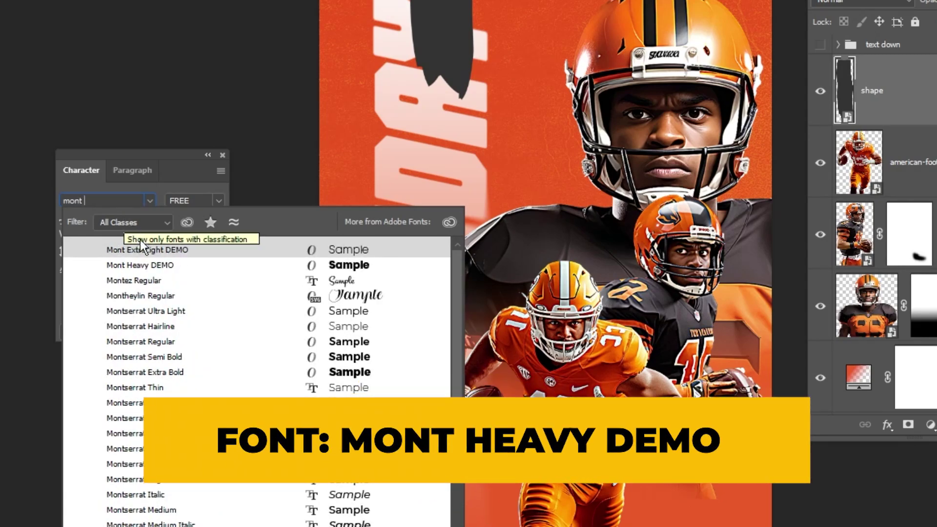
pyautogui.click(149, 265)
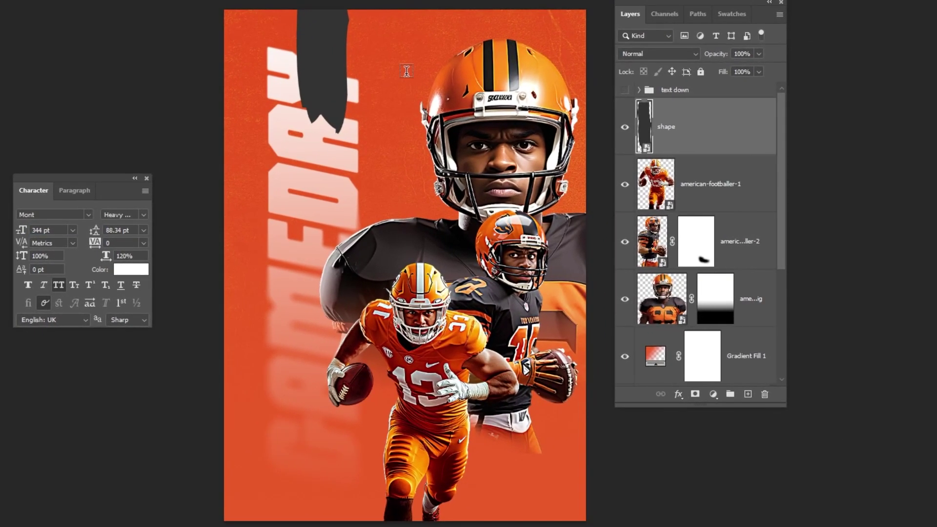
# Step: Add the text SAT / 25TH / OCT on three lines near the poster's top
pyautogui.click(535, 62)
pyautogui.write('25')
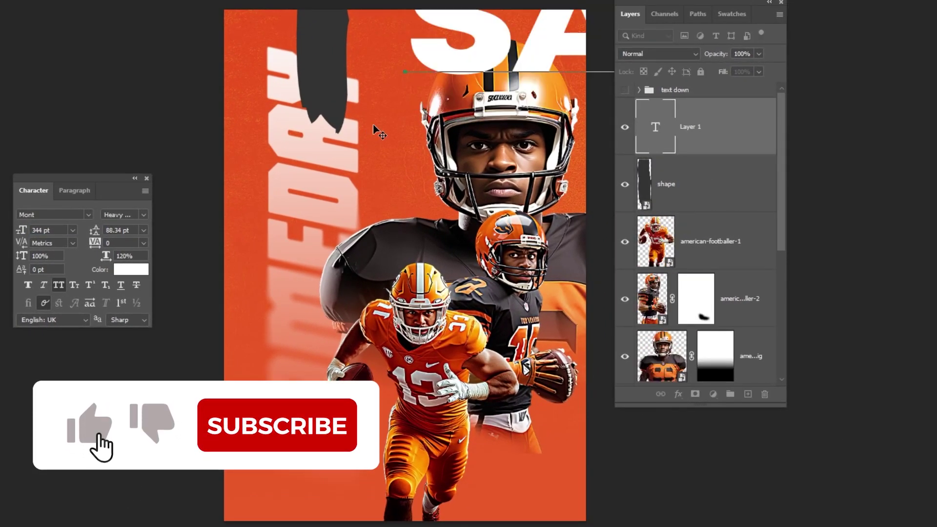
pyautogui.write('TH')
pyautogui.press('Return')
pyautogui.write('OCT')
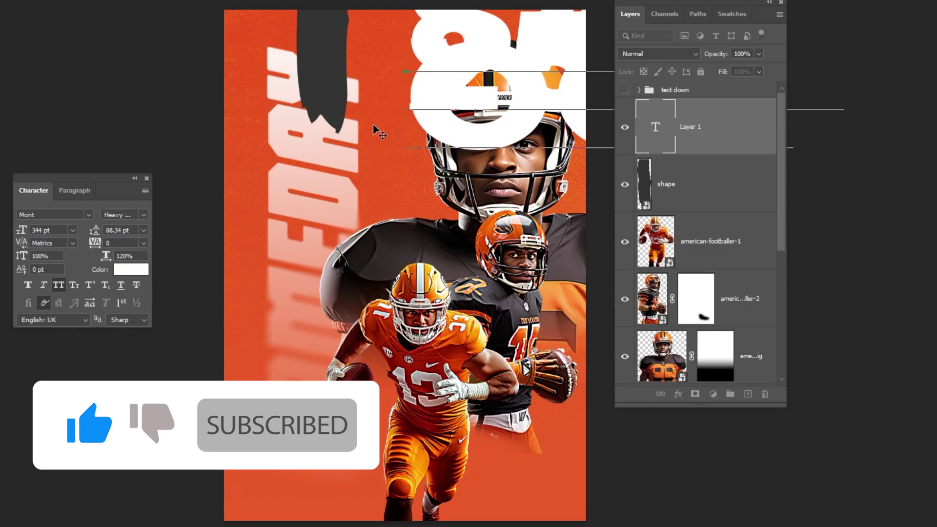
pyautogui.hotkey('ctrl', 'Return')
# Step: Set the date text to 35 pt faux italic and move it onto the dark shape
pyautogui.click(21, 229)
pyautogui.write('40')
pyautogui.press('Return')
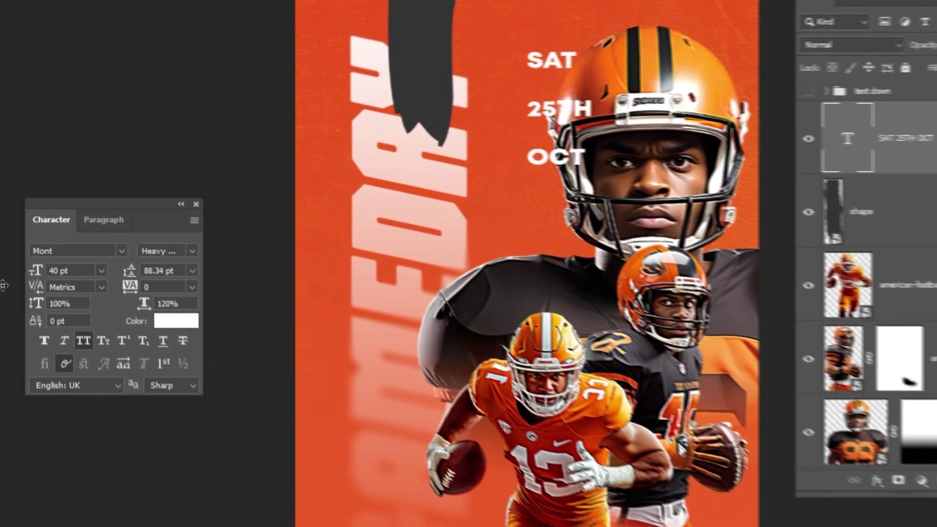
pyautogui.moveTo(422, 134); pyautogui.dragTo(394, 148)
pyautogui.moveTo(566, 168); pyautogui.dragTo(471, 125)
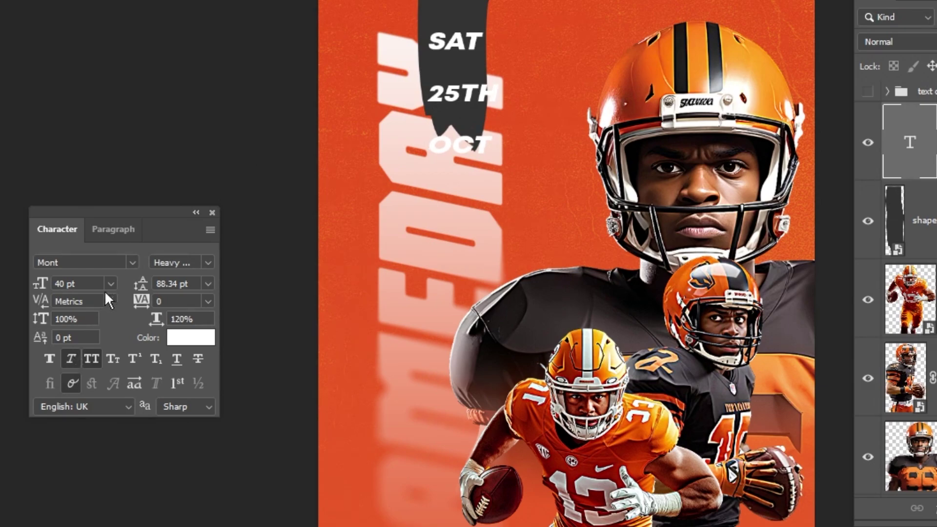
# Step: Tighten the date text's leading to 32 pt
pyautogui.keyDown('ctrl'); pyautogui.click(487, 110); pyautogui.keyUp('ctrl')
pyautogui.moveTo(526, 74); pyautogui.dragTo(532, 226)
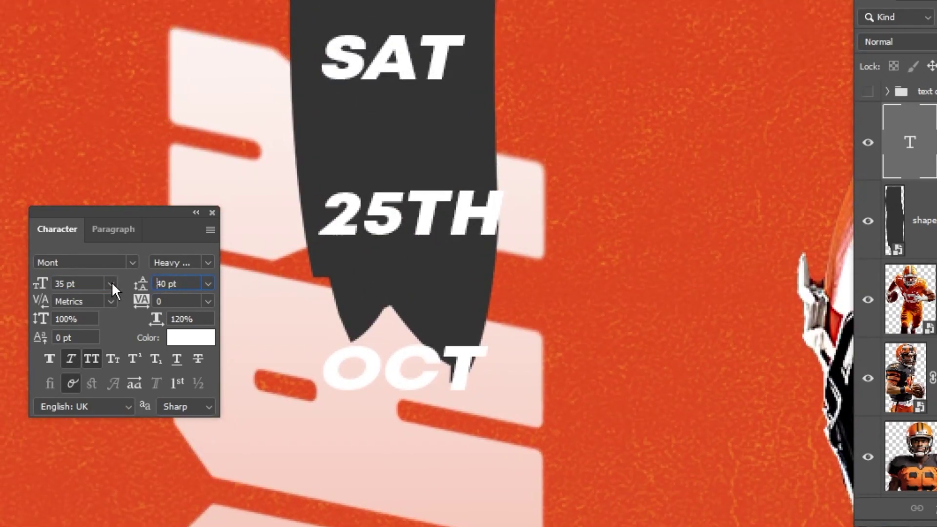
pyautogui.press('Return')
pyautogui.write('32')
pyautogui.press('Return')
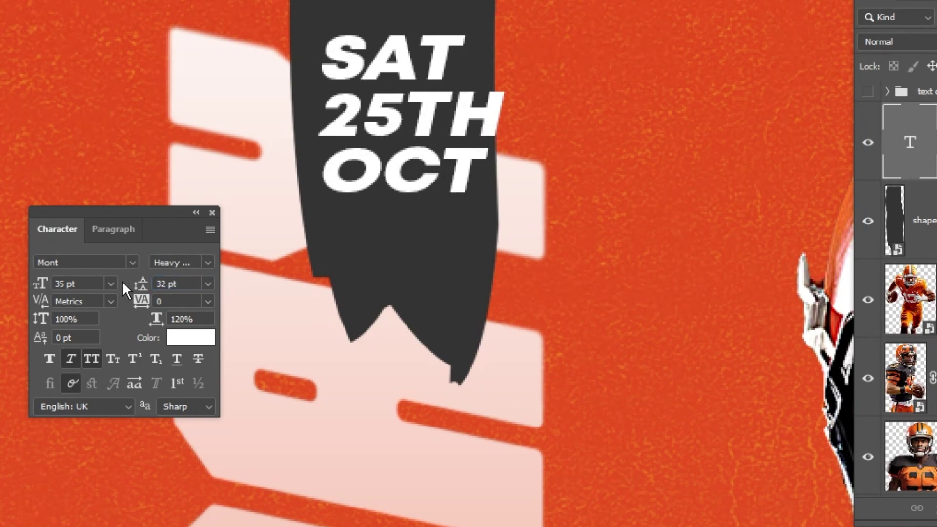
# Step: Scale the SAT 25TH OCT text down to about 27.5 pt and position it within the dark shape
pyautogui.moveTo(429, 183); pyautogui.dragTo(417, 210)
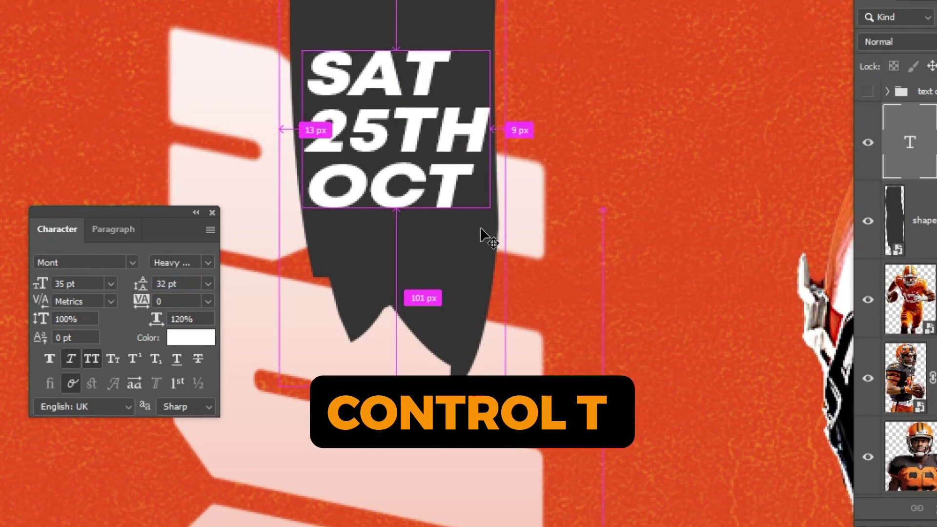
pyautogui.hotkey('ctrl', 't')
pyautogui.moveTo(487, 226); pyautogui.dragTo(455, 193)
pyautogui.moveTo(425, 165); pyautogui.dragTo(439, 179)
pyautogui.moveTo(476, 211); pyautogui.dragTo(441, 195)
pyautogui.press('Return')
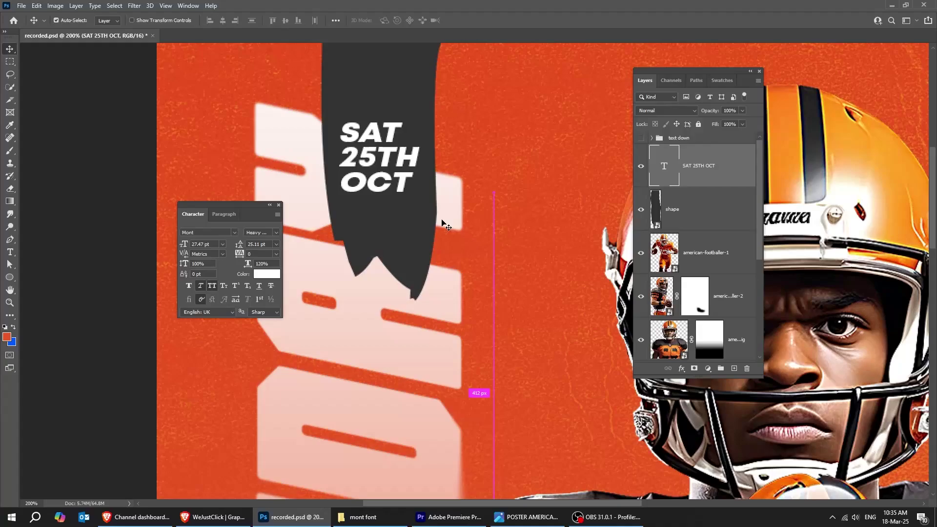
pyautogui.hotkey('ctrl', '0')
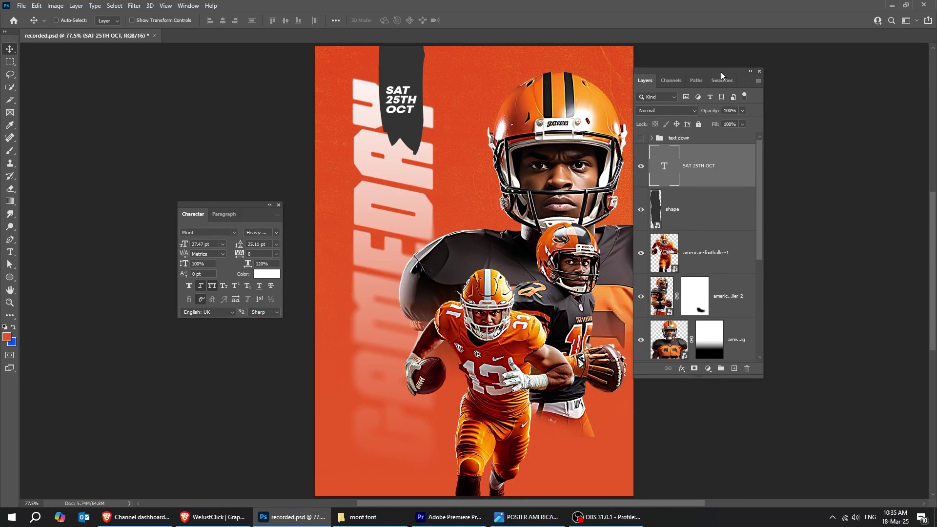
# Step: Place the plastuc-texture image from the freepik folder over the poster, above the date text
pyautogui.moveTo(721, 73); pyautogui.dragTo(758, 72)
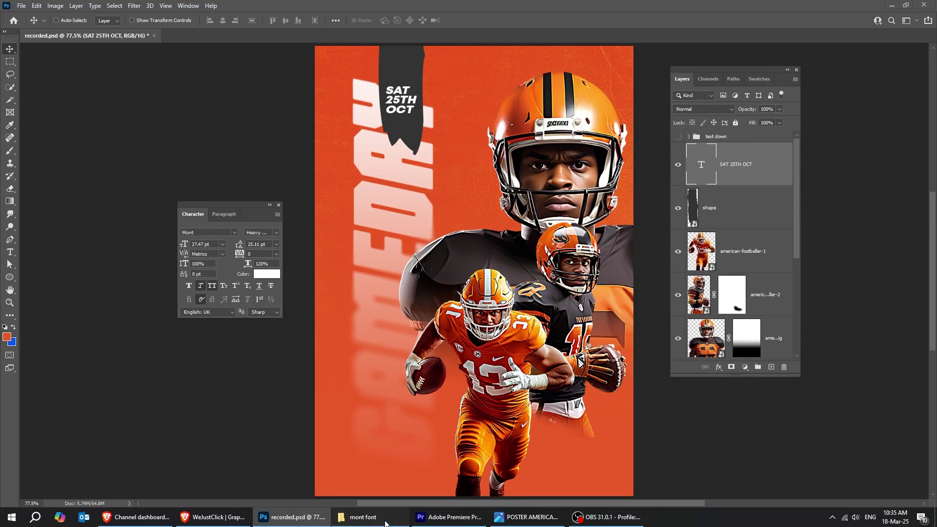
pyautogui.click(370, 517)
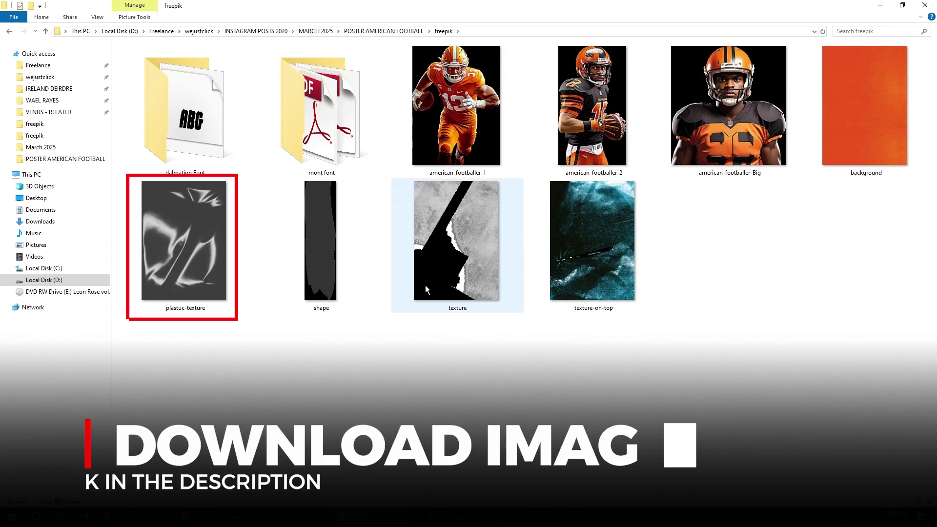
pyautogui.moveTo(209, 244); pyautogui.dragTo(271, 288)
pyautogui.moveTo(379, 438); pyautogui.dragTo(387, 334)
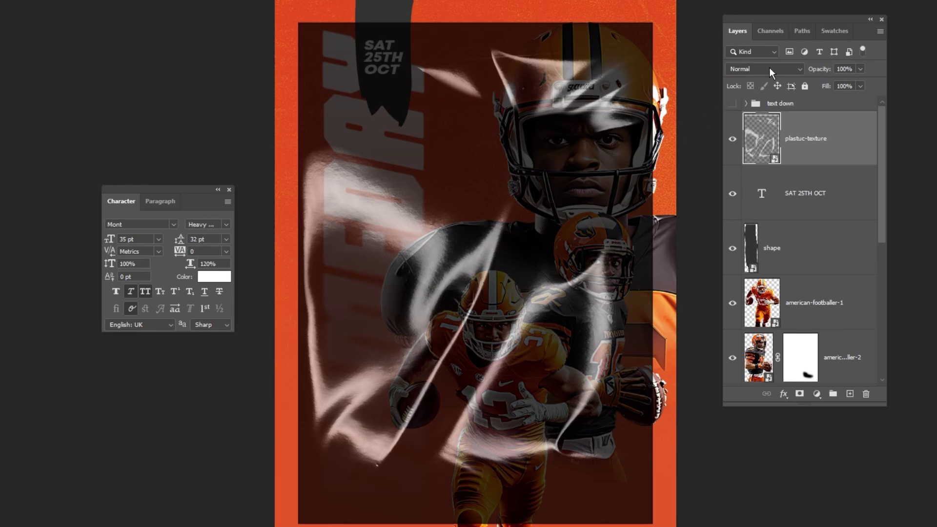
# Step: Set the plastuc-texture layer's blend mode to Screen and shift it up and left over the poster
pyautogui.click(769, 69)
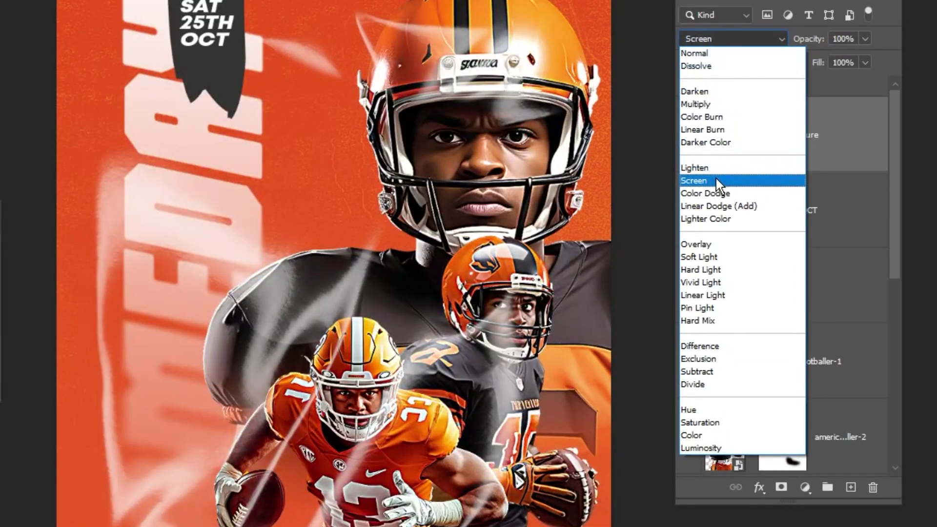
pyautogui.click(717, 181)
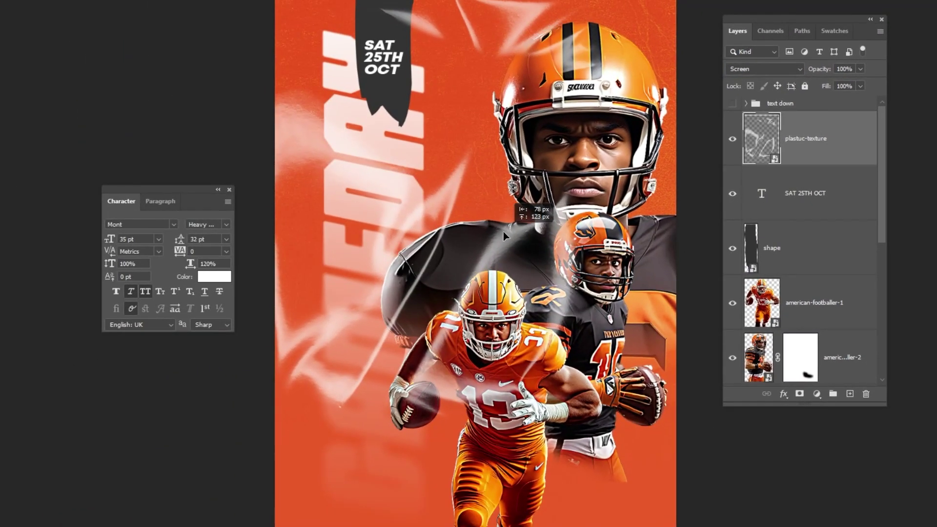
pyautogui.moveTo(502, 231); pyautogui.dragTo(493, 220)
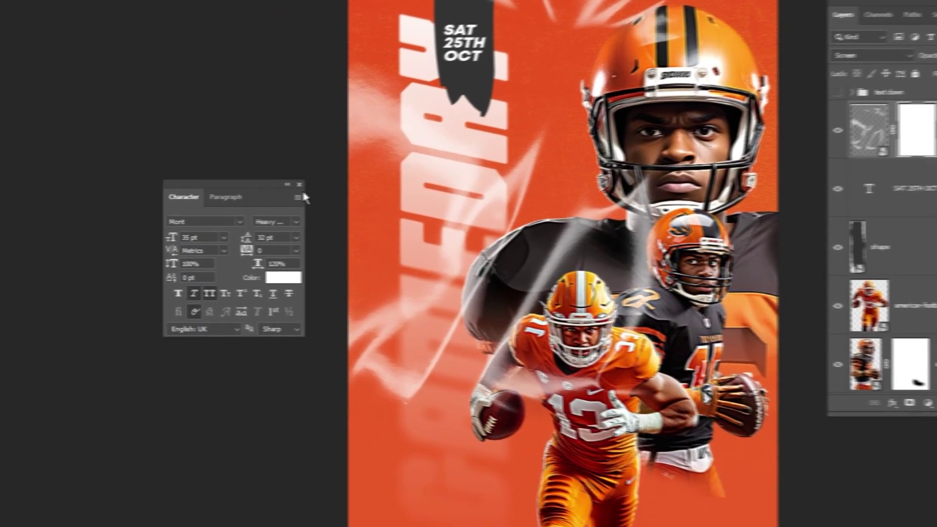
# Step: Mask the plastuc-texture layer and brush out its streaks over the title, players and helmet, comparing with the layer hidden
pyautogui.press('b')
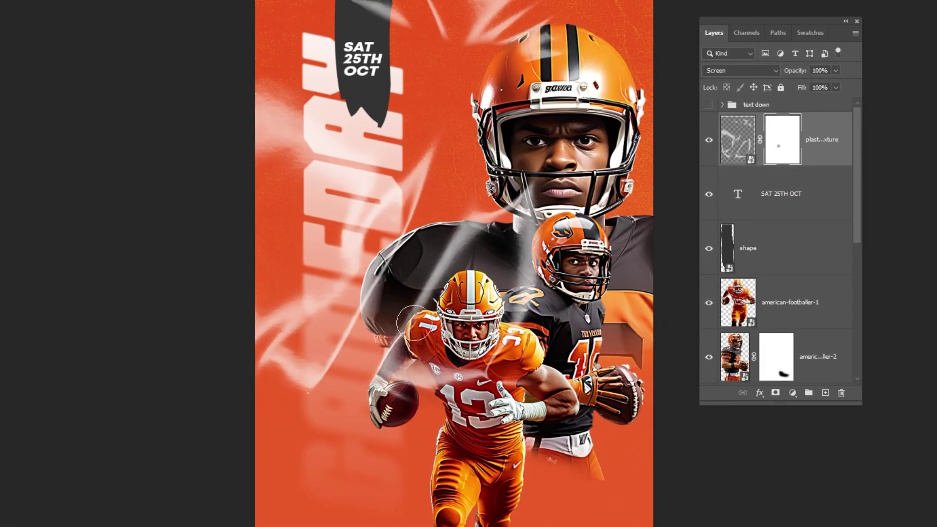
pyautogui.moveTo(264, 361)
pyautogui.mouseDown()
pyautogui.moveTo(356, 300)
pyautogui.moveTo(382, 318)
pyautogui.mouseUp()
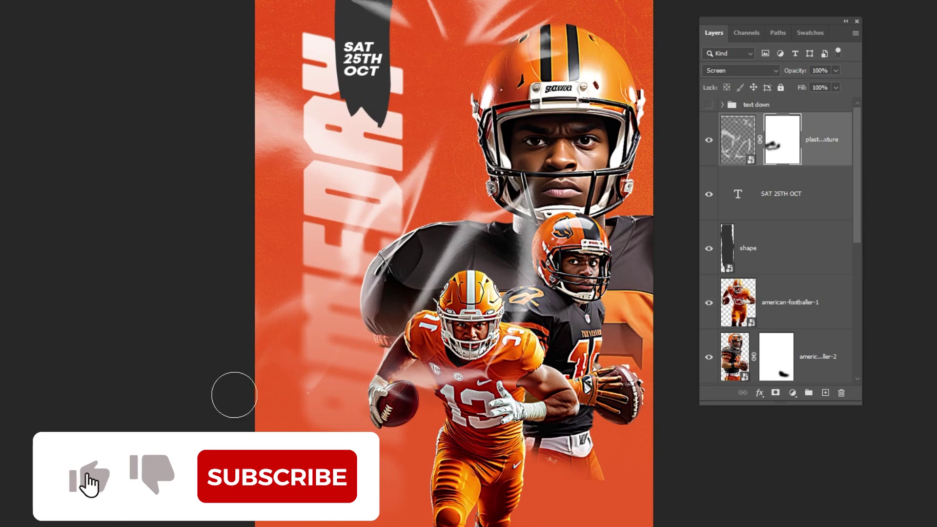
pyautogui.moveTo(284, 322)
pyautogui.mouseDown()
pyautogui.moveTo(293, 373)
pyautogui.moveTo(464, 376)
pyautogui.moveTo(436, 395)
pyautogui.mouseUp()
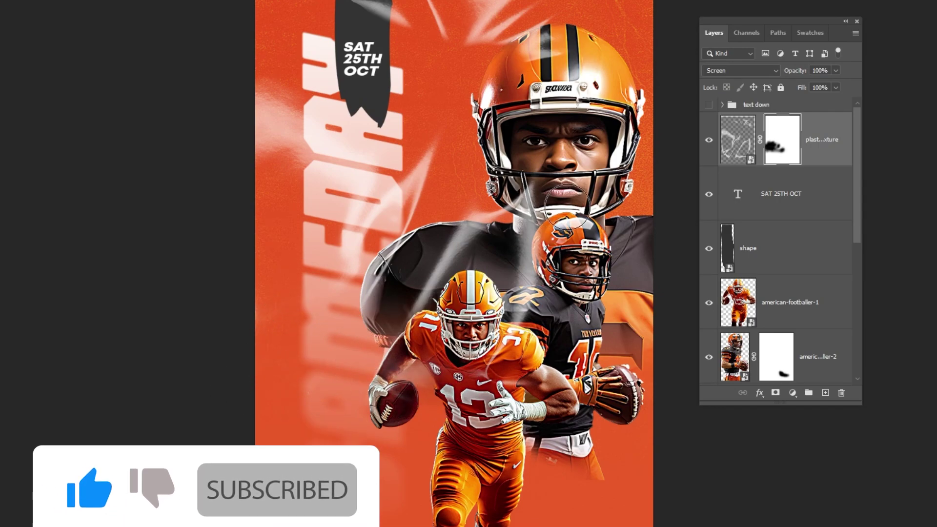
pyautogui.moveTo(540, 66); pyautogui.dragTo(452, 26)
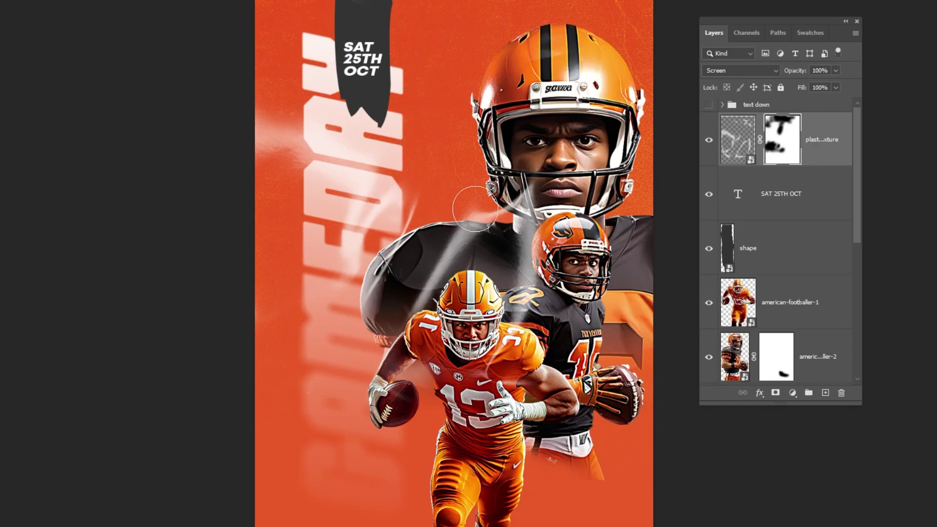
pyautogui.moveTo(551, 261); pyautogui.dragTo(393, 254)
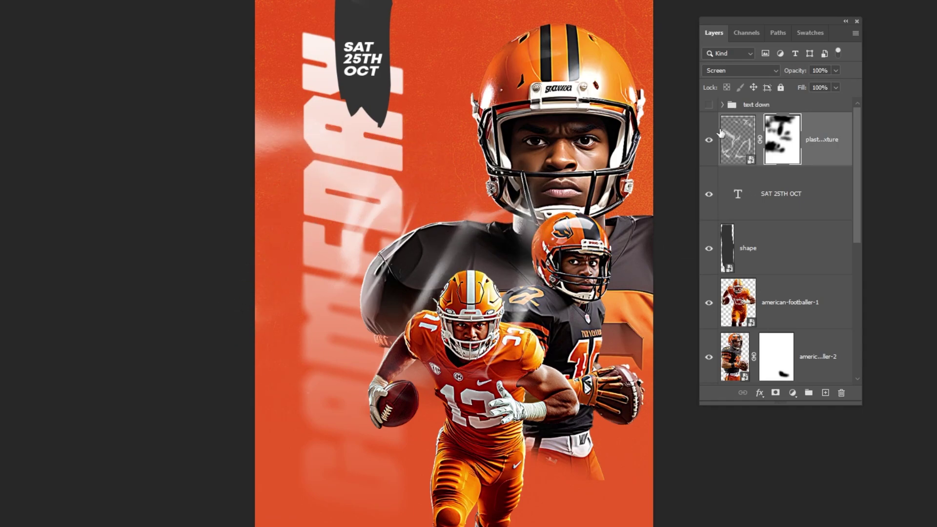
pyautogui.click(707, 141)
pyautogui.click(707, 141)
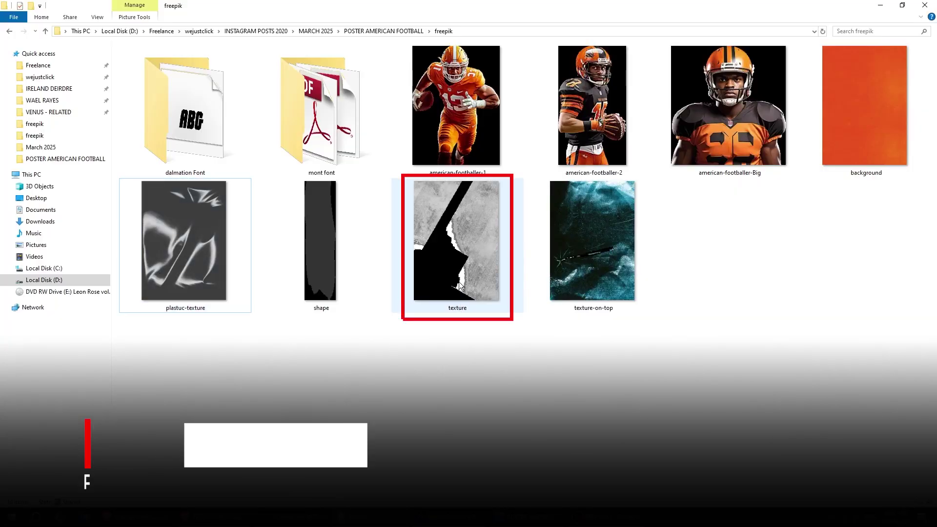
# Step: Place the texture image from the freepik folder over the poster and set its blend mode to Color Dodge
pyautogui.moveTo(458, 286); pyautogui.dragTo(330, 465)
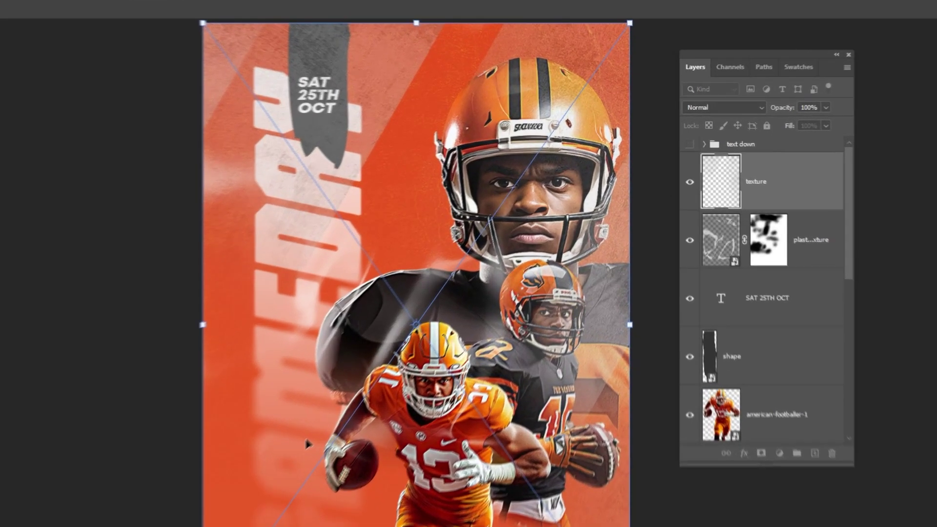
pyautogui.press('Return')
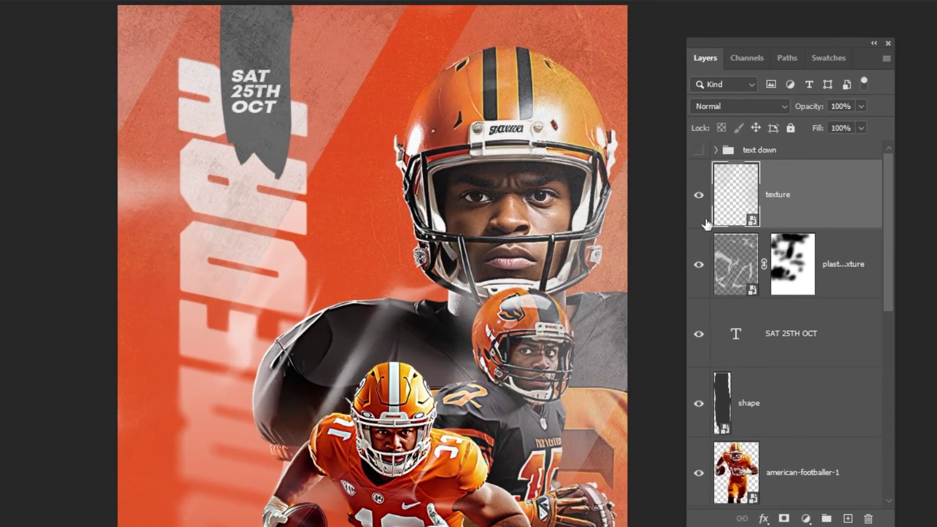
pyautogui.click(739, 107)
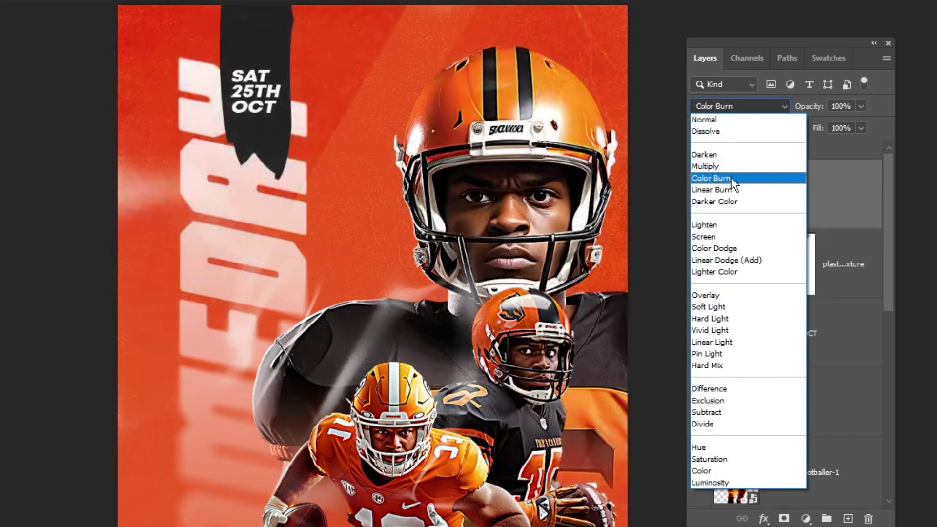
pyautogui.click(741, 248)
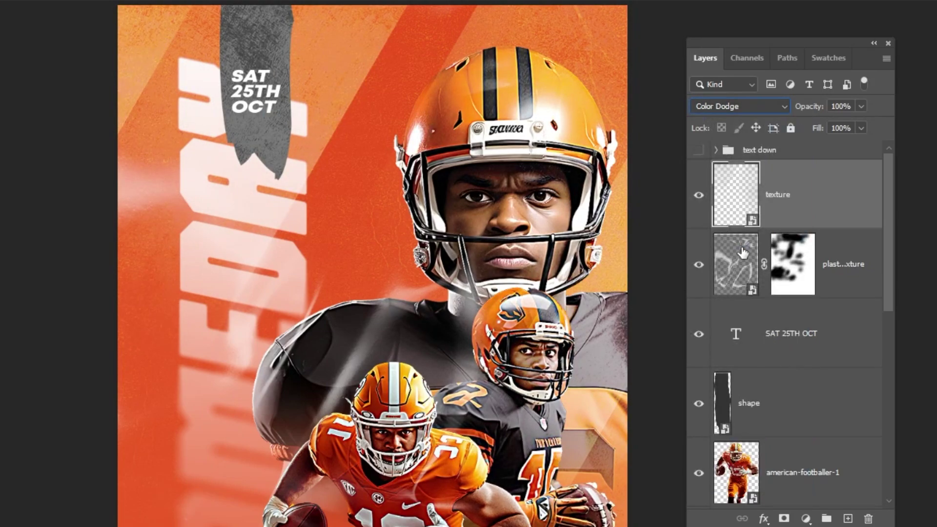
# Step: Reduce the texture layer's fill to 63% and compare the poster with the plastic and grunge textures hidden and shown
pyautogui.moveTo(854, 144); pyautogui.dragTo(834, 145)
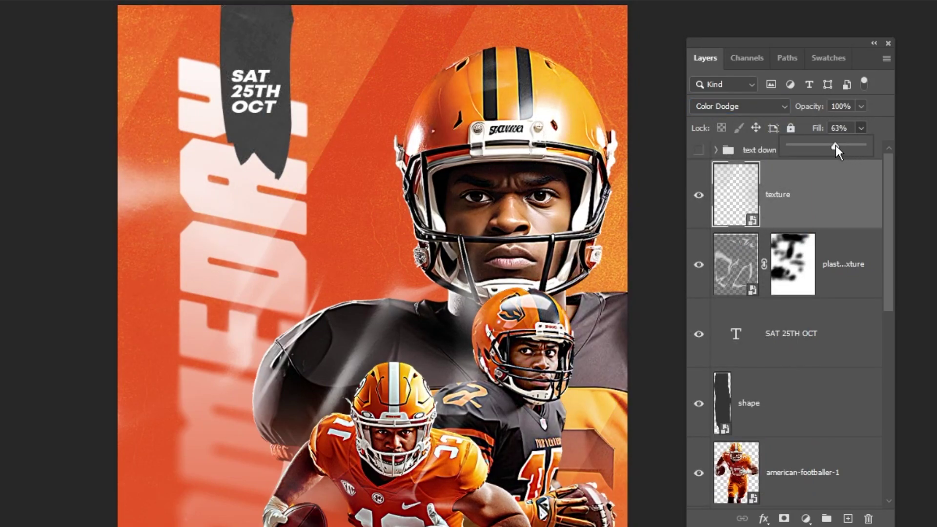
pyautogui.click(698, 266)
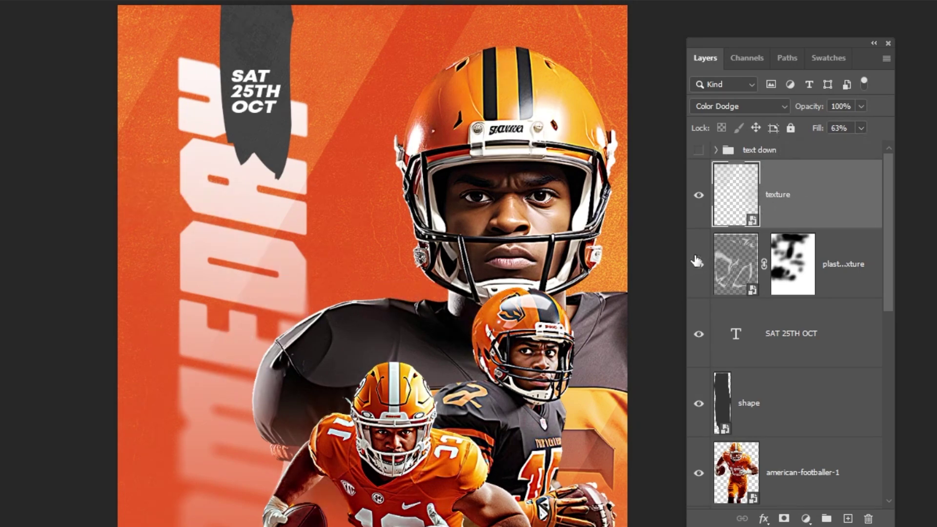
pyautogui.click(698, 266)
pyautogui.click(698, 196)
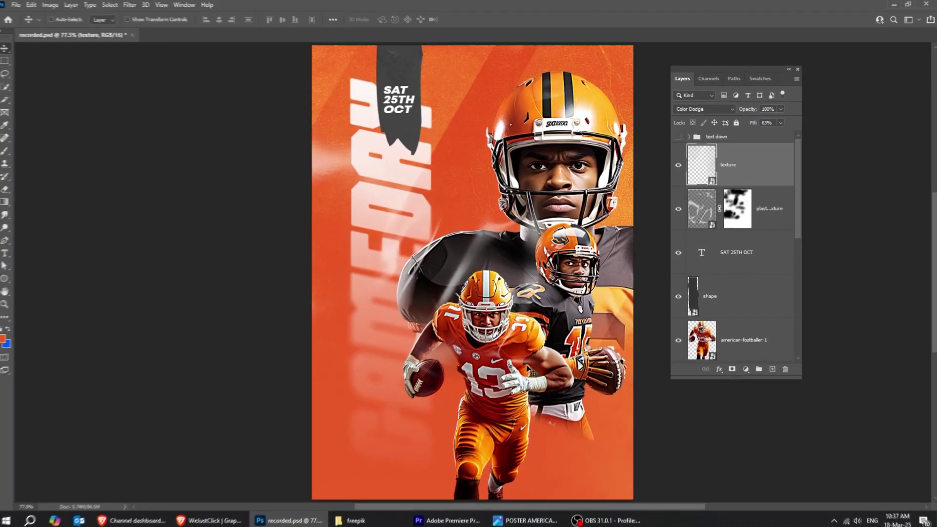
# Step: Place the texture-on-top image from the freepik folder as the uppermost texture and set its blend mode to Divide
pyautogui.click(352, 520)
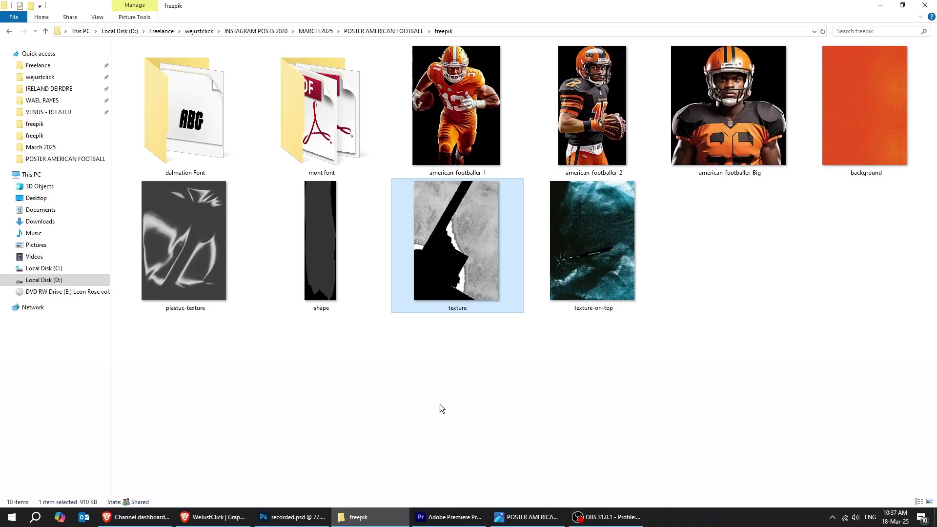
pyautogui.moveTo(572, 223); pyautogui.dragTo(436, 355)
pyautogui.press('Return')
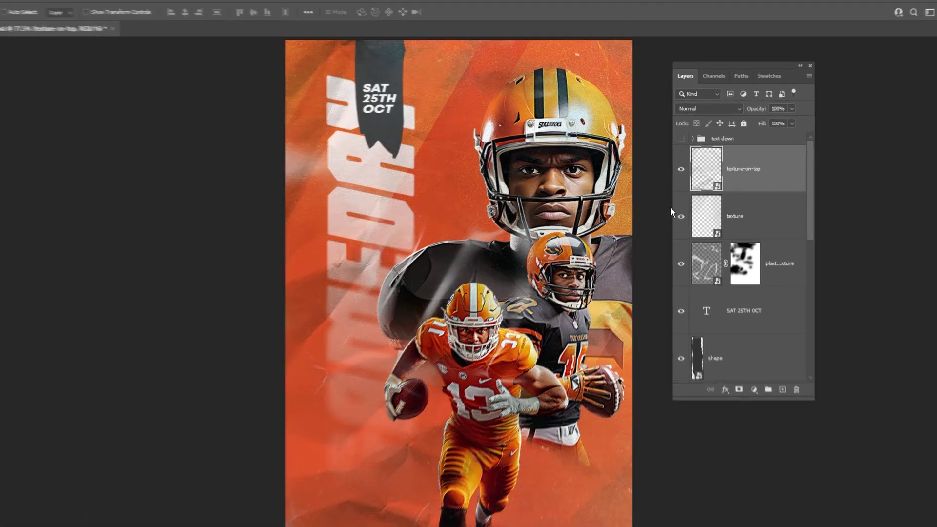
pyautogui.click(708, 109)
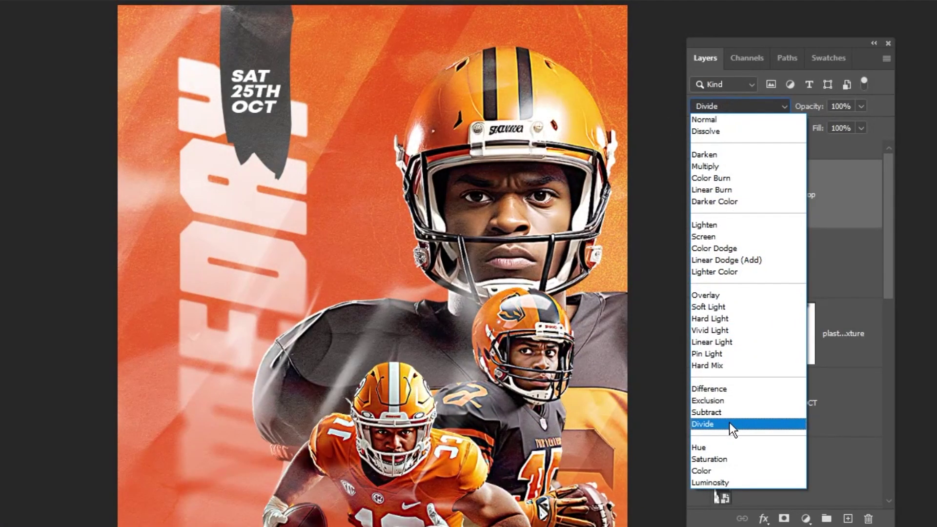
pyautogui.click(729, 424)
# Step: Reduce the texture-on-top layer's fill to 58% and compare the poster with it hidden and shown
pyautogui.moveTo(859, 127); pyautogui.dragTo(833, 146)
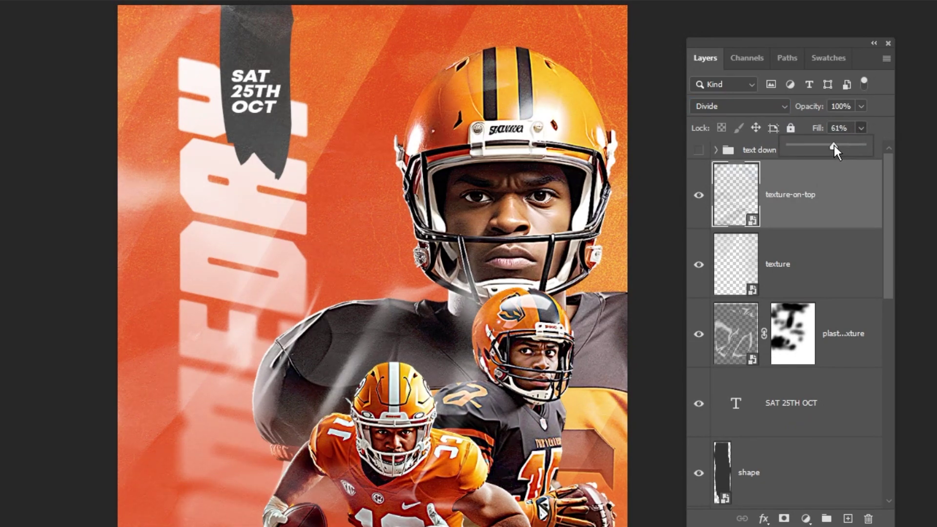
pyautogui.click(698, 195)
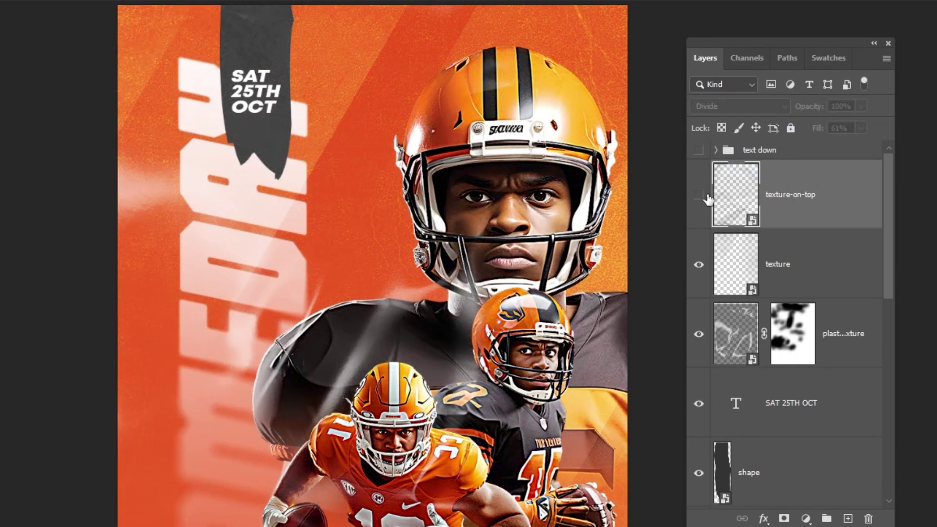
pyautogui.click(699, 196)
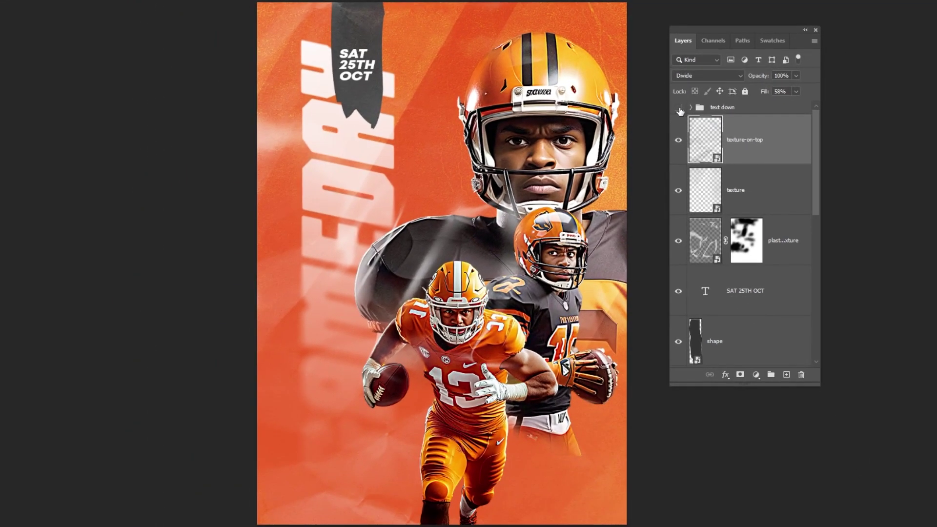
# Step: Show the text down group and set the TICKETS ON WEBSITE contact text to 12 pt with 11 pt leading
pyautogui.click(678, 109)
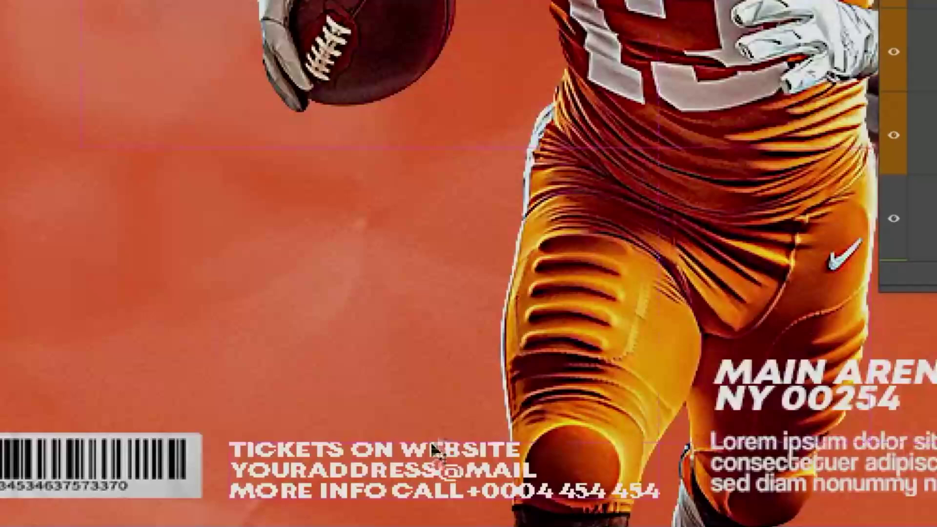
pyautogui.scroll(-3, 433, 446)
pyautogui.hscroll(2, 122, 267)
pyautogui.click(233, 292)
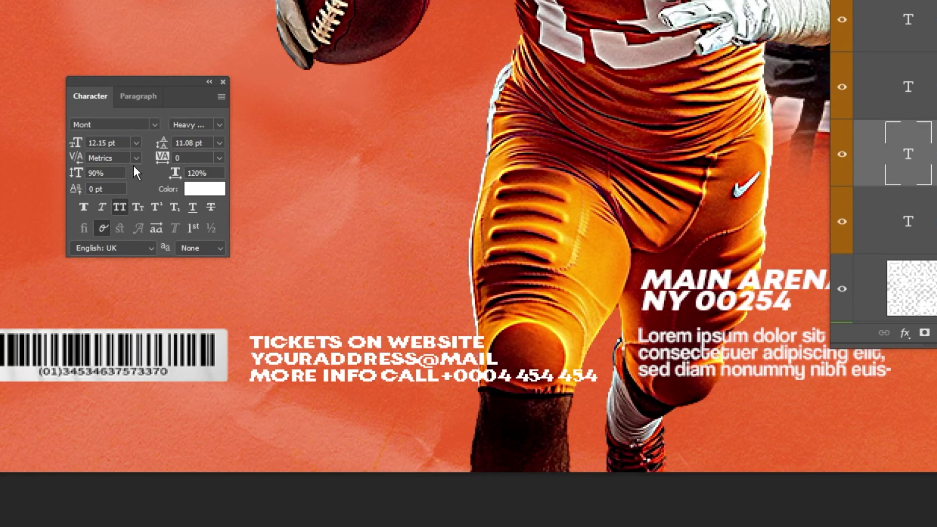
pyautogui.click(120, 145)
pyautogui.write('12')
pyautogui.click(192, 145)
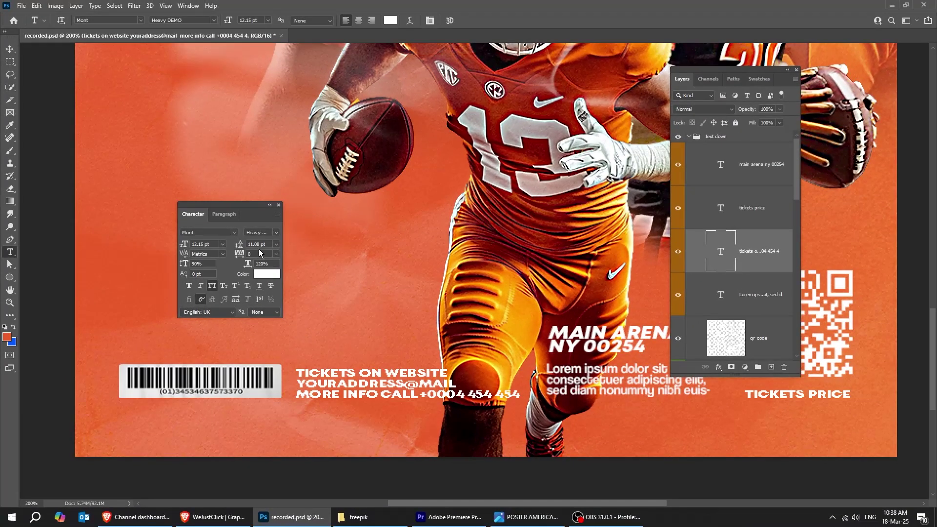
pyautogui.write('11')
pyautogui.press('Return')
# Step: Set the MAIN ARENA address text to 18 pt with 14 pt leading and view the whole poster without panels
pyautogui.press('v')
pyautogui.moveTo(737, 237); pyautogui.dragTo(495, 205)
pyautogui.moveTo(454, 283); pyautogui.dragTo(401, 284)
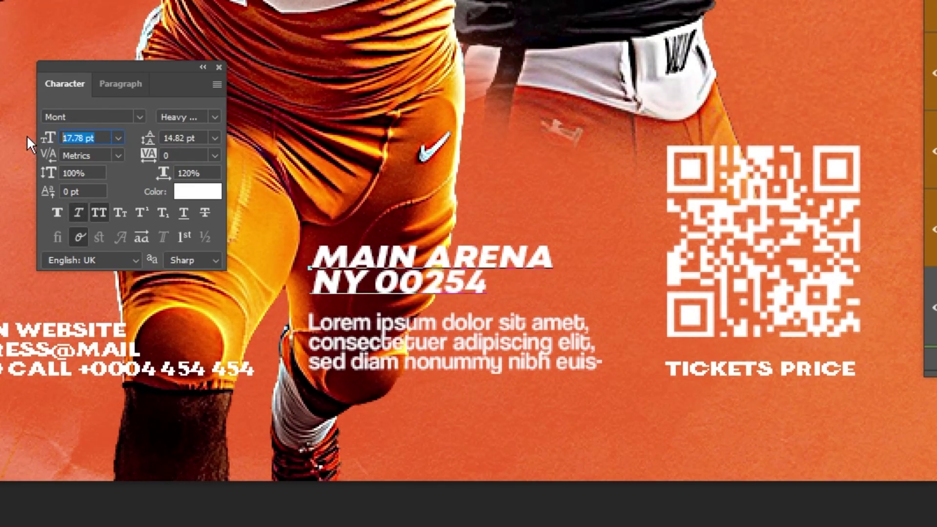
pyautogui.write('18')
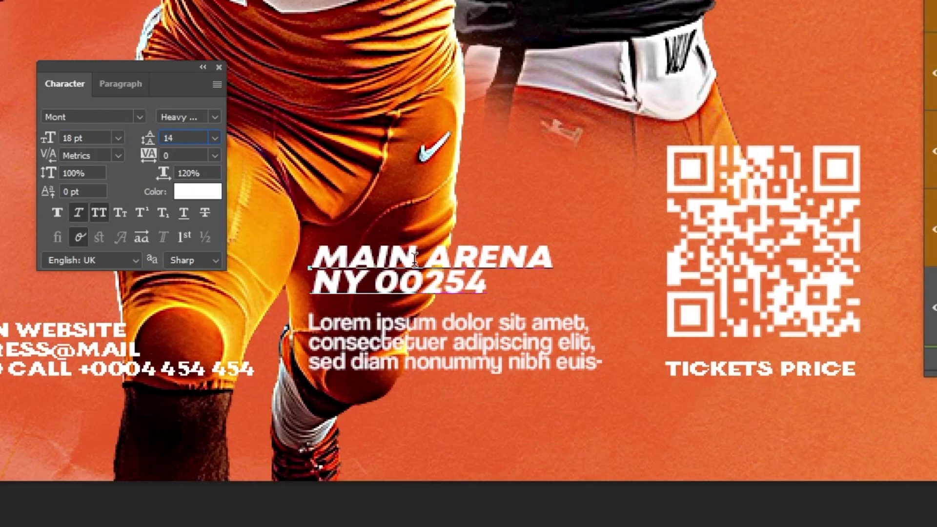
pyautogui.press('Tab')
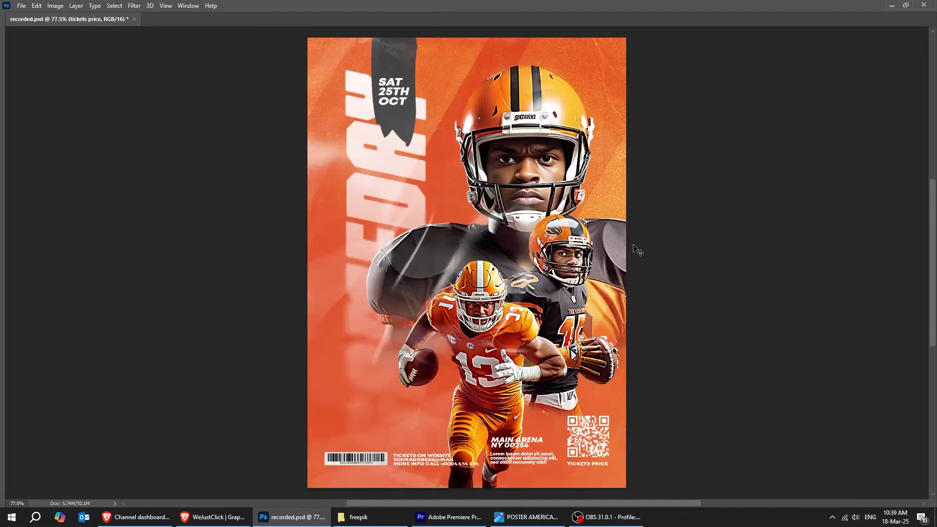